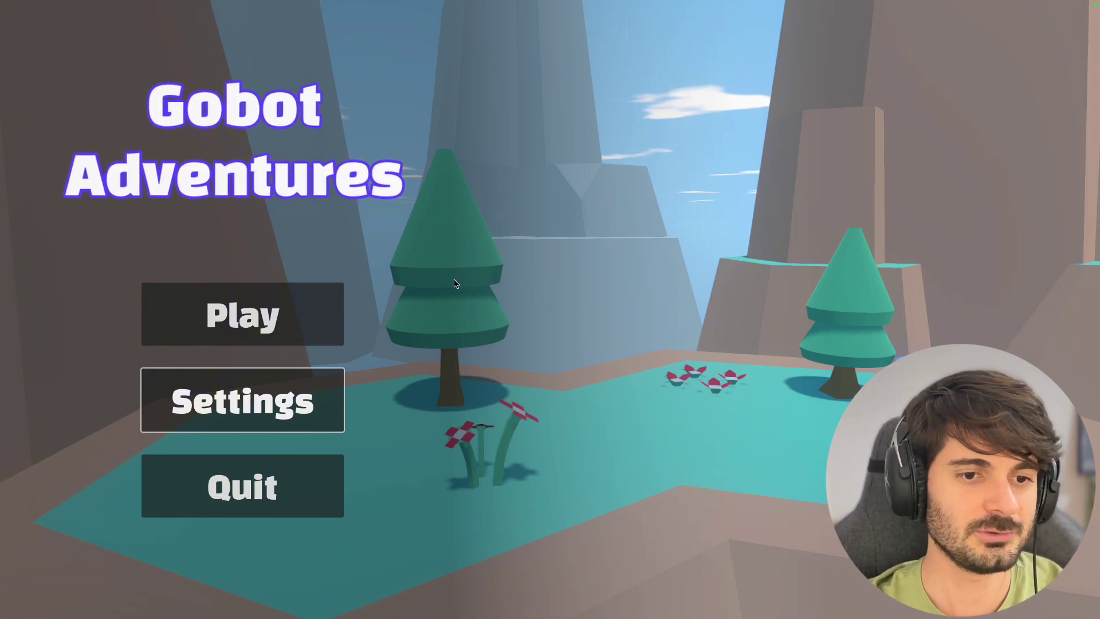
Play the level from the running game's main menu, then return to the level_1 scene.
left_click(315, 314)
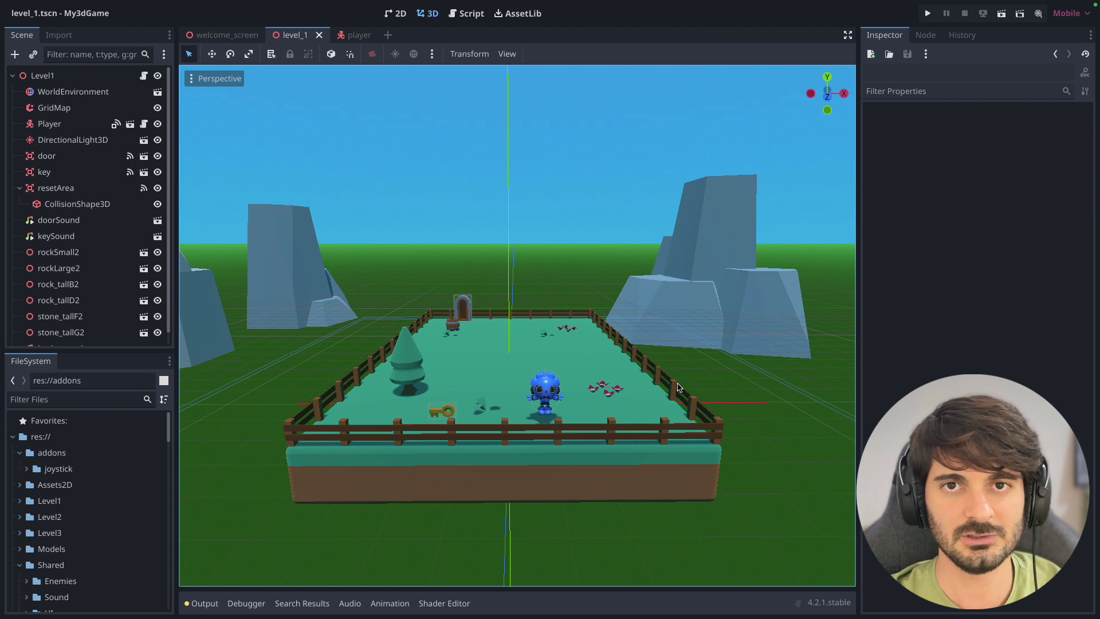
middle_click_drag(673, 389, 667, 390)
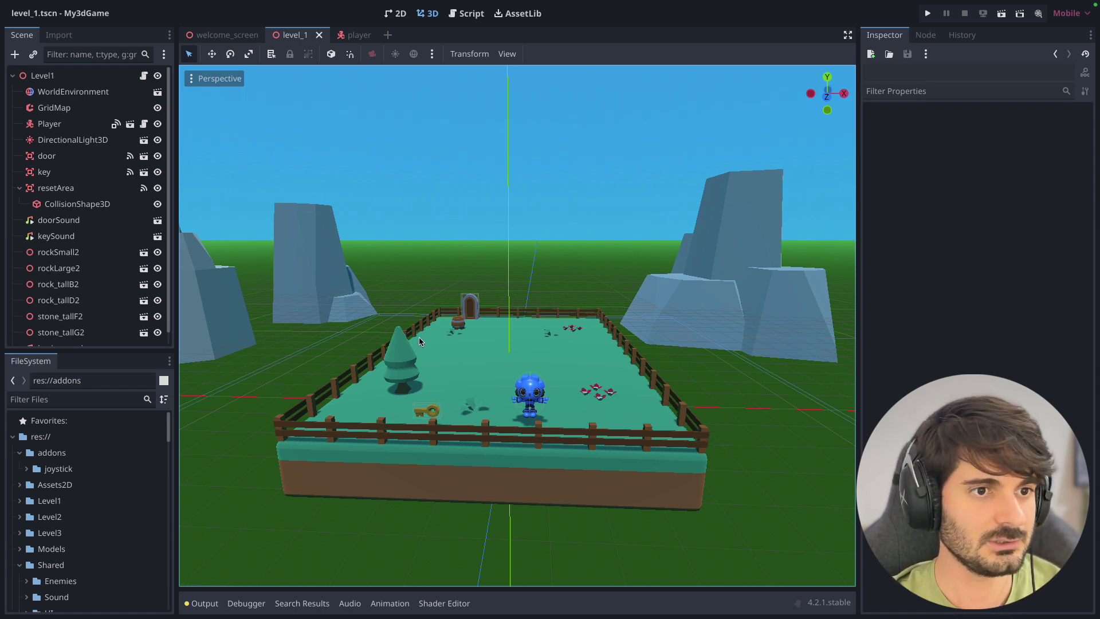
mouse_move(431, 356)
middle_mouse_down()
mouse_move(504, 370)
mouse_move(518, 356)
middle_mouse_up()
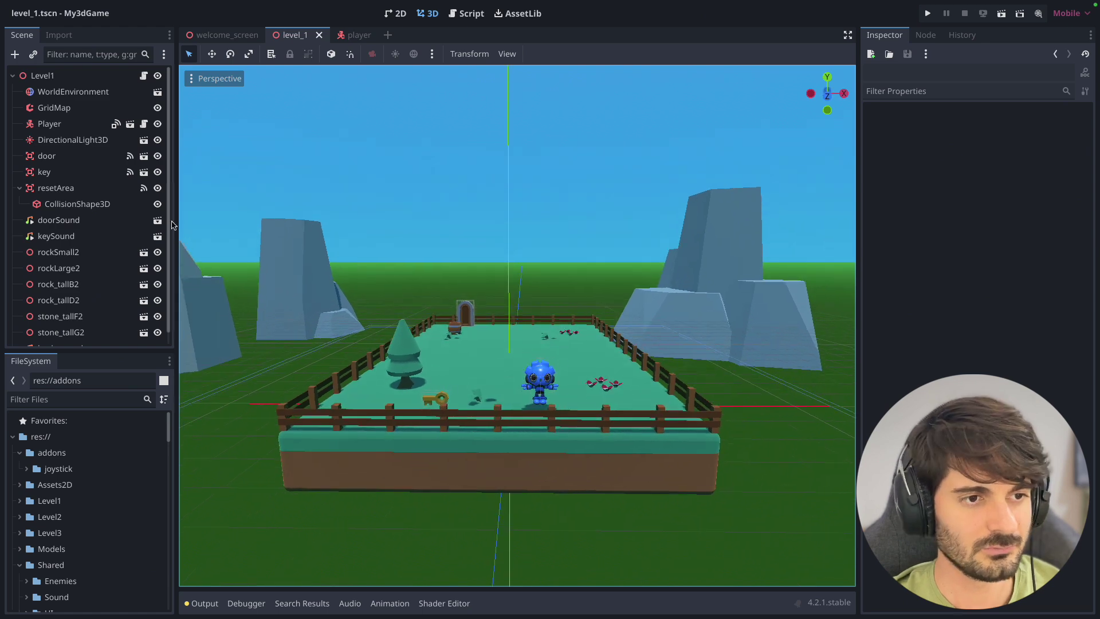
left_click(47, 77)
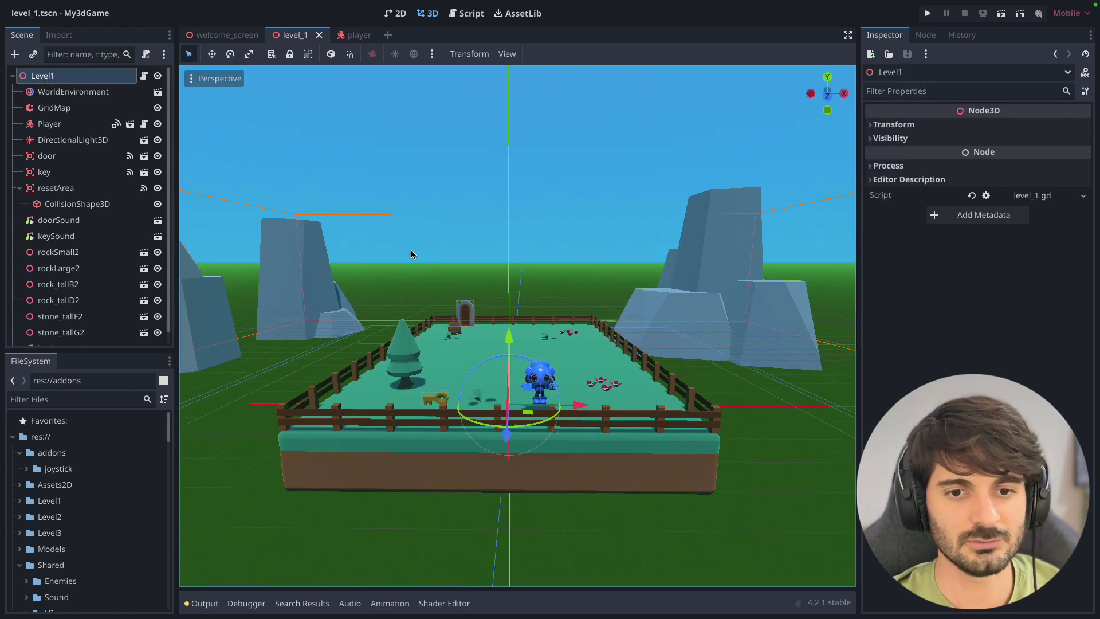
scroll(116, 180, "down", 1)
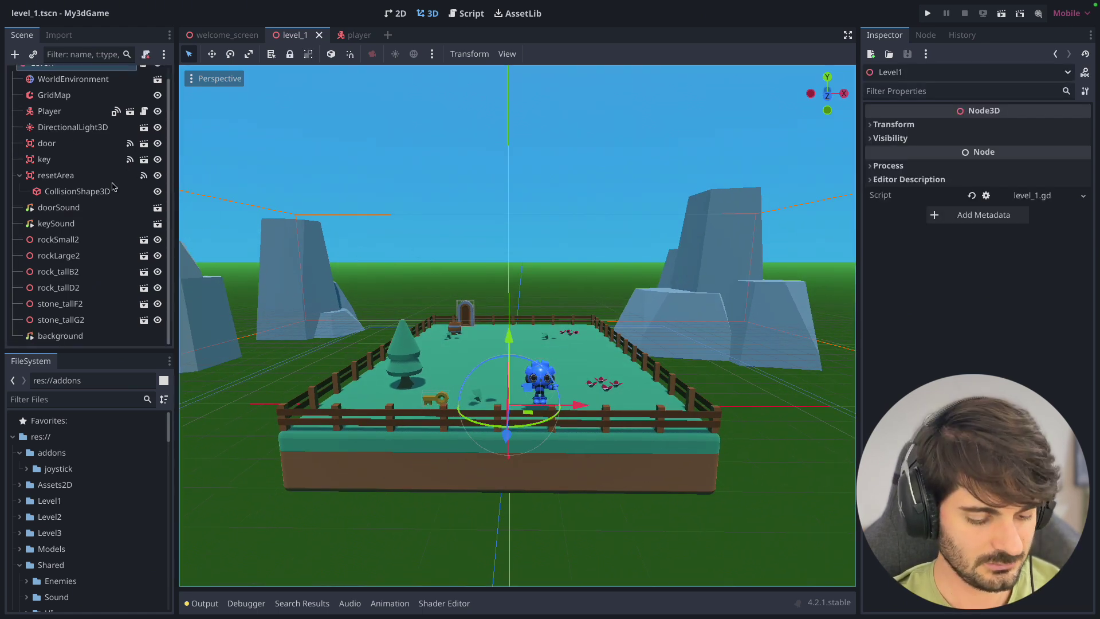
Add an AnimationPlayer node and a Camera3D node under Level1.
key("ctrl+a")
left_click(459, 310)
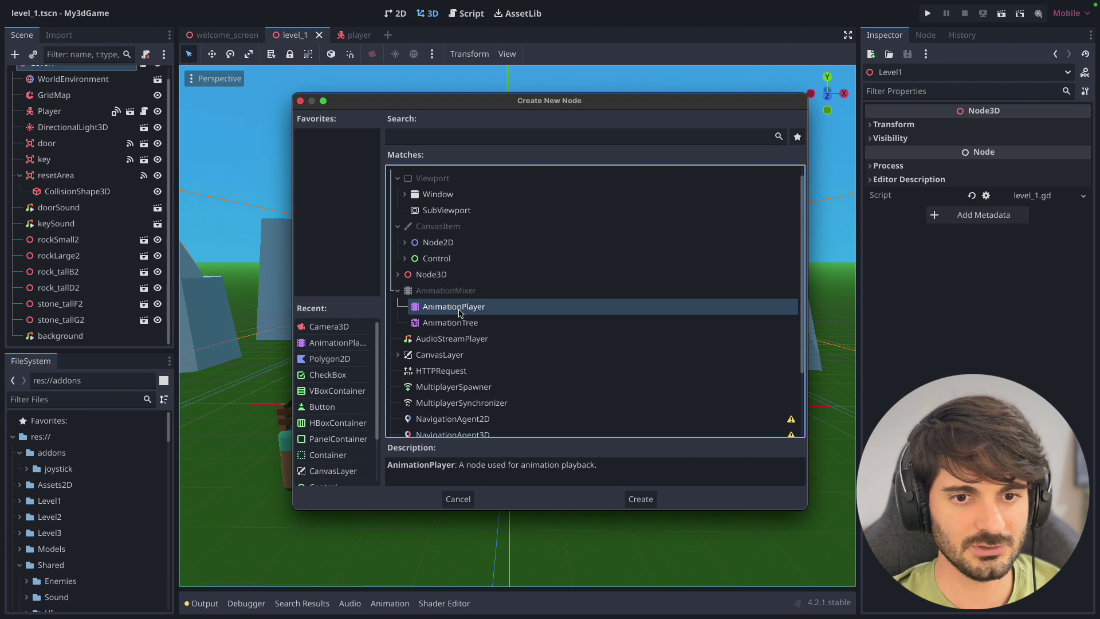
double_click(459, 310)
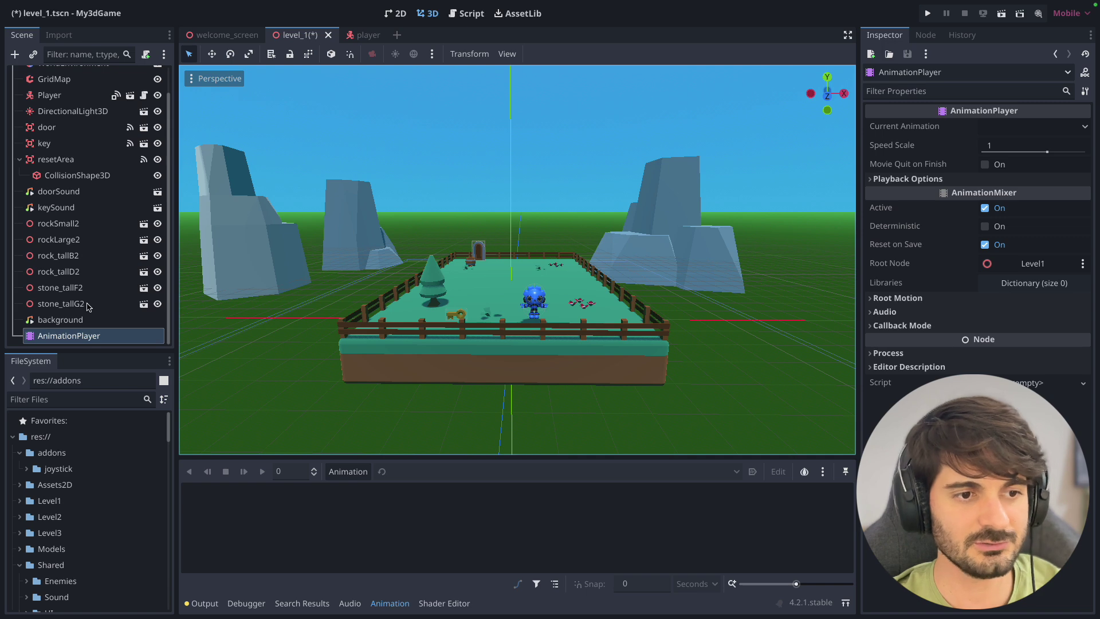
scroll(43, 200, "up", 2)
left_click(46, 78)
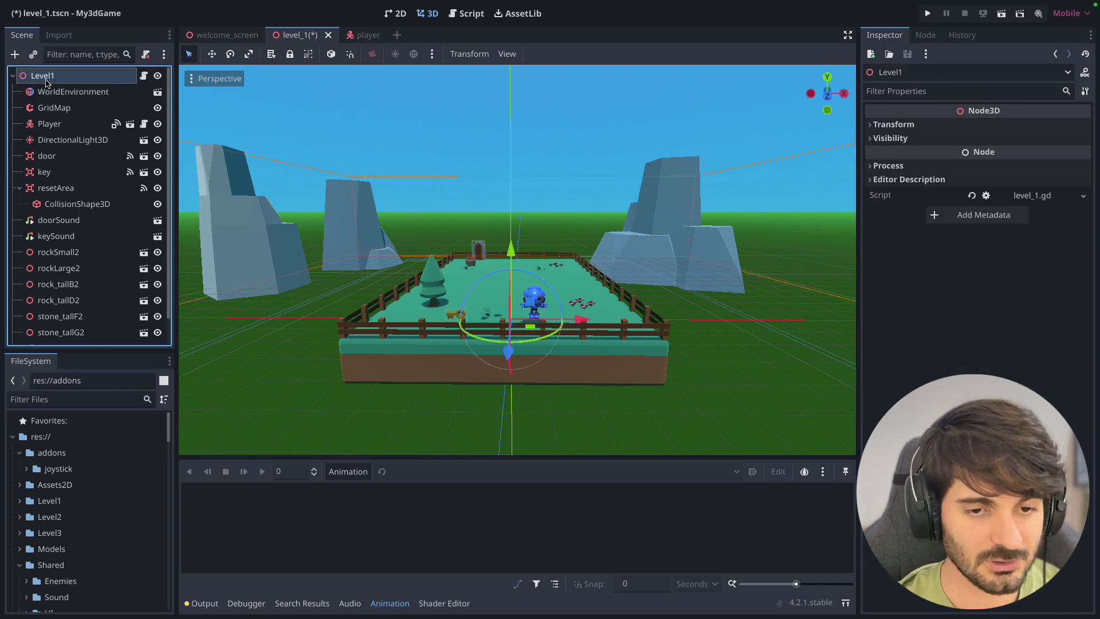
key("ctrl+a")
type("camera")
key("Return")
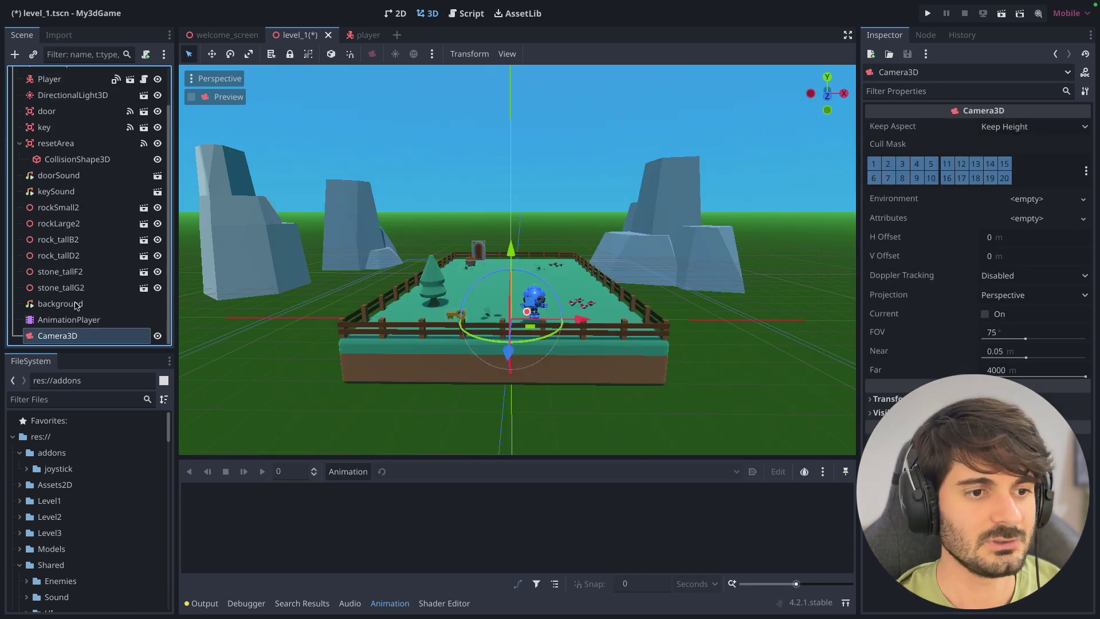
Rename the AnimationPlayer node to CutScene.
left_click(57, 321)
left_click(59, 334)
left_click(59, 321)
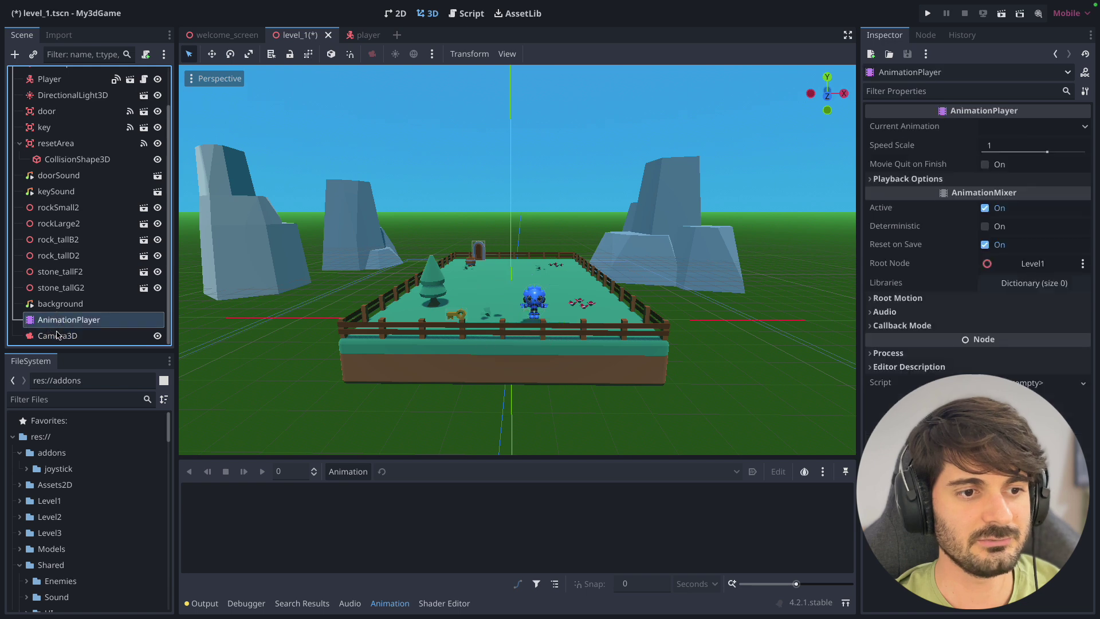
left_click(61, 333)
left_click(61, 321)
double_click(61, 321)
type("Cut")
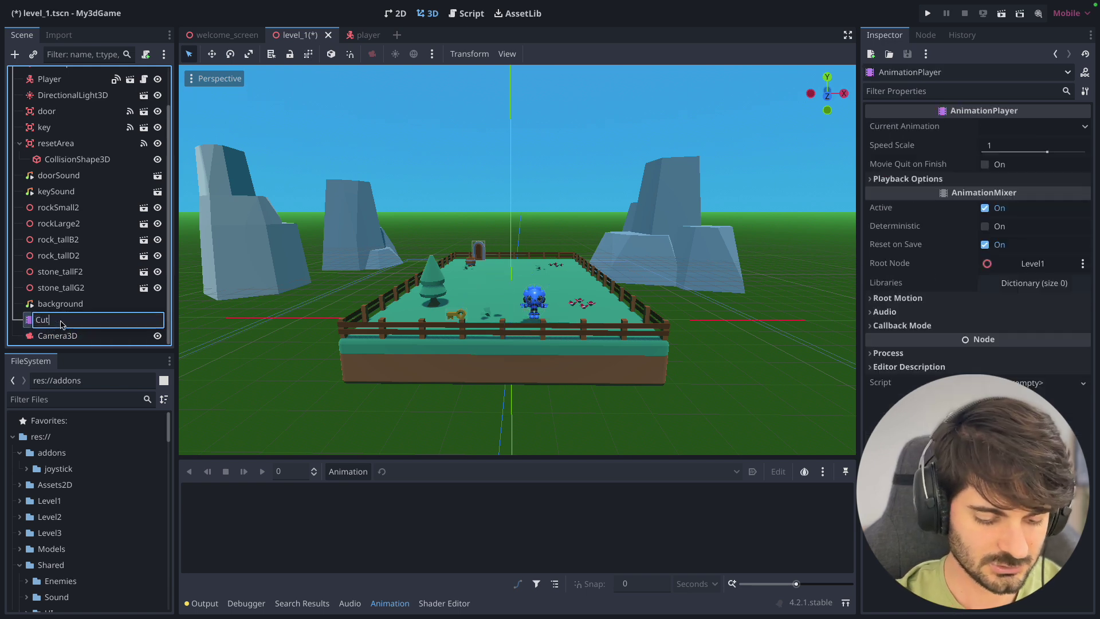
type("Scene")
left_click(57, 335)
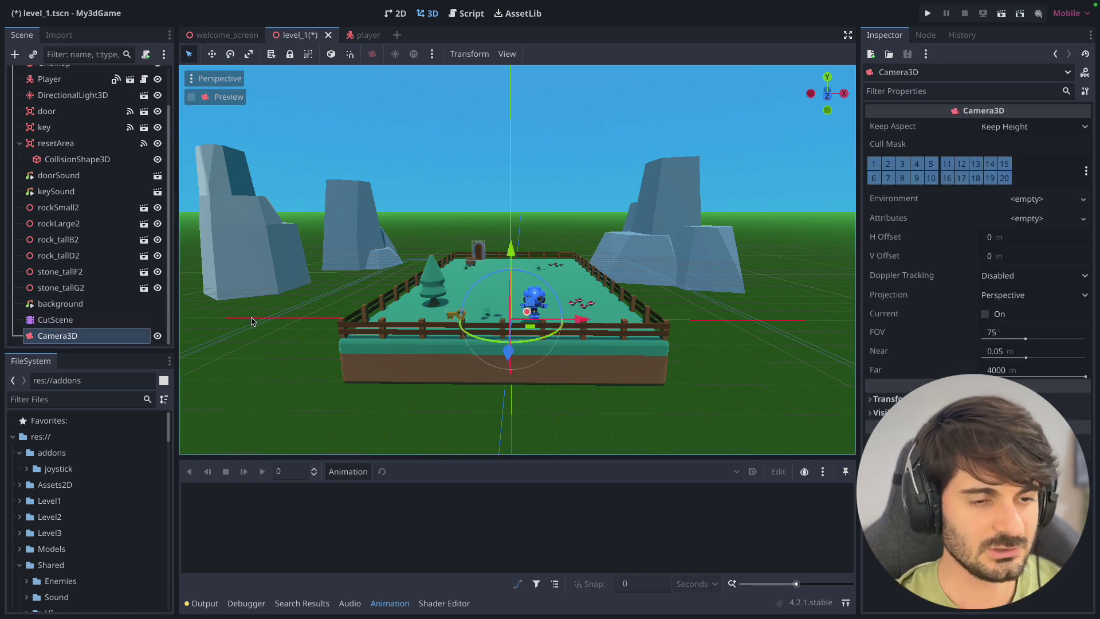
Zoom the viewport to Camera3D, confirm the CutScene name, and start a new animation.
key("f")
scroll(576, 270, "down", 3)
scroll(575, 269, "down", 3)
key("f")
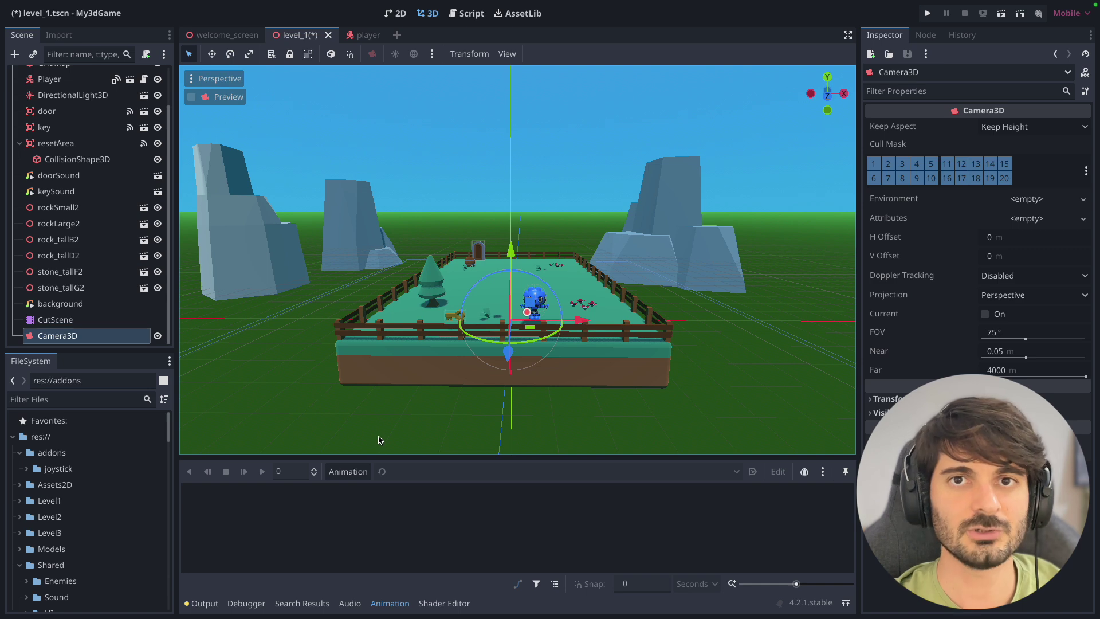
double_click(46, 319)
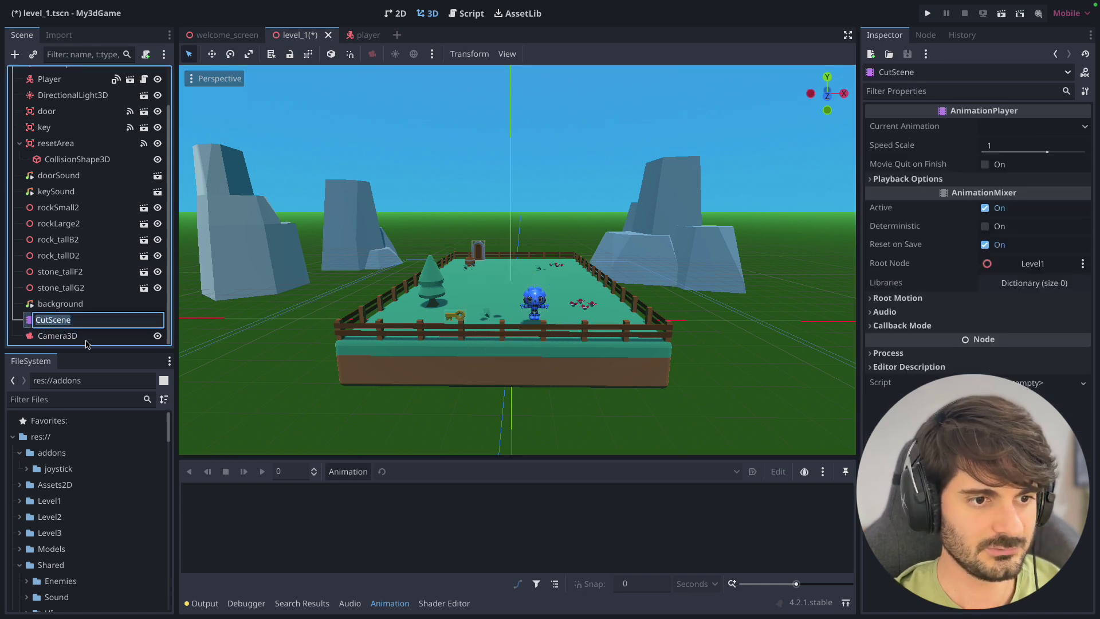
left_click(327, 516)
left_click(348, 471)
Create an animation named 'intro' with a length of 4.5 seconds.
left_click(390, 491)
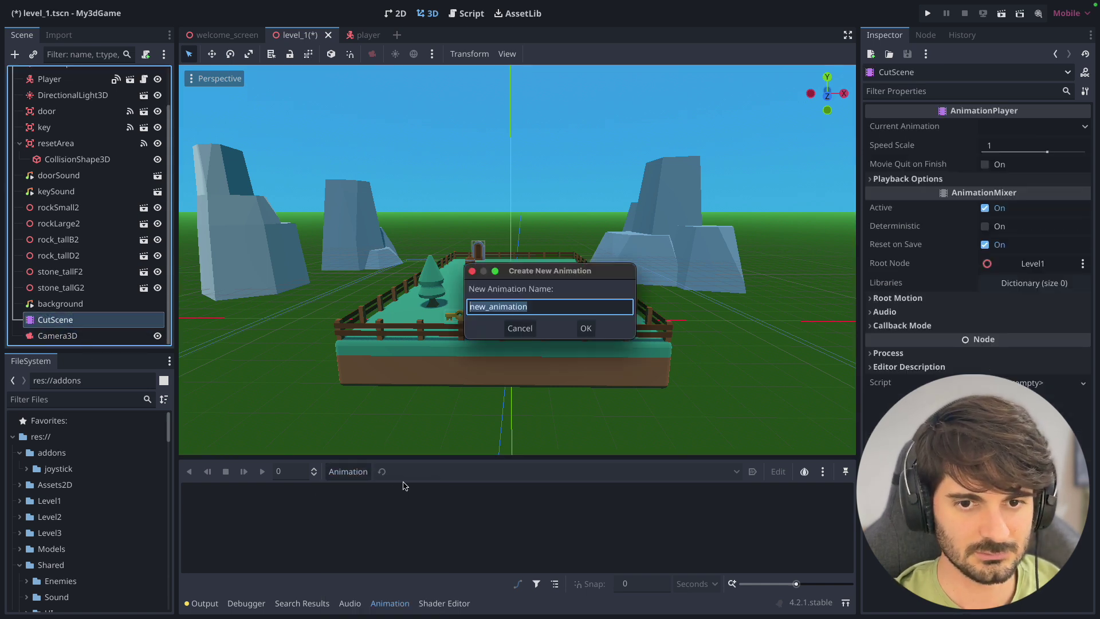
type("intro")
key("Return")
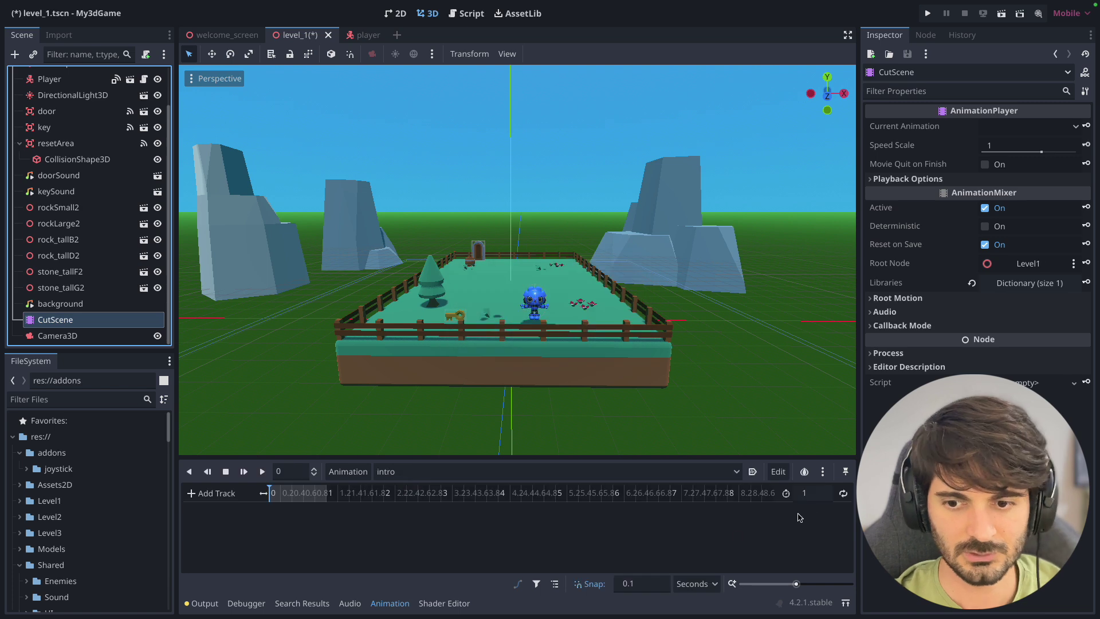
double_click(812, 493)
type("4.5")
key("Return")
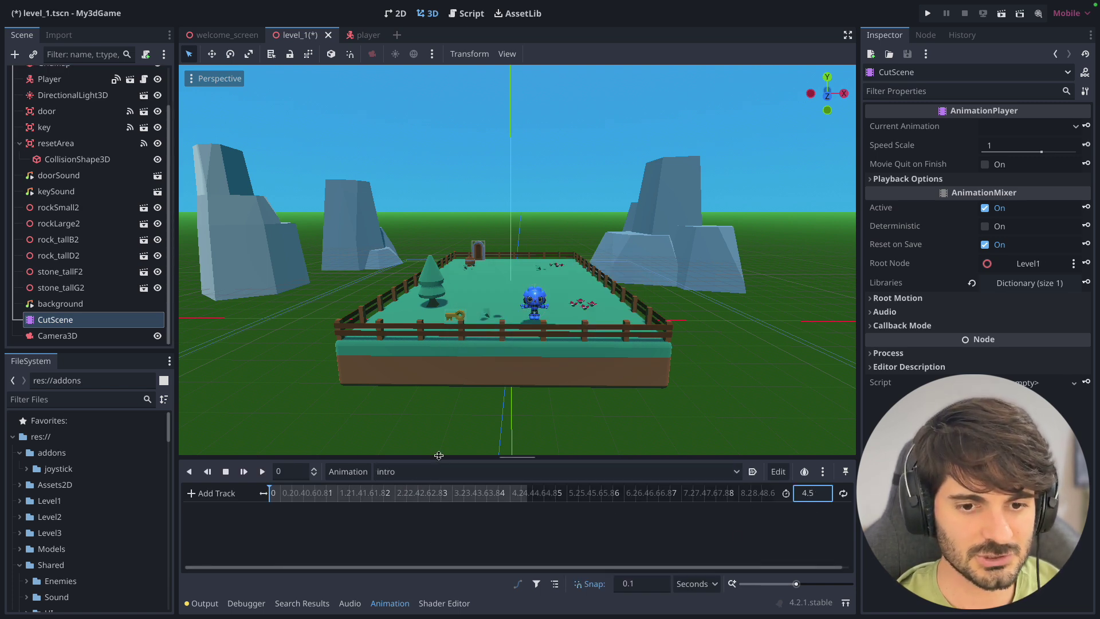
left_click_drag(435, 457, 438, 426)
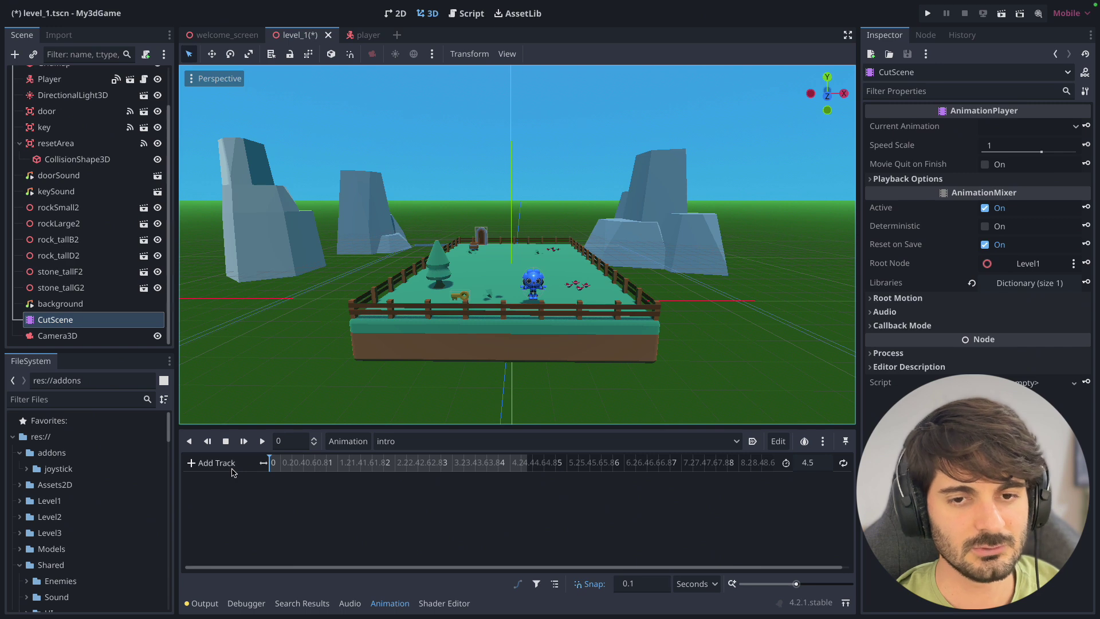
Move Camera3D up over the centre of the island, beside the player.
left_click(57, 335)
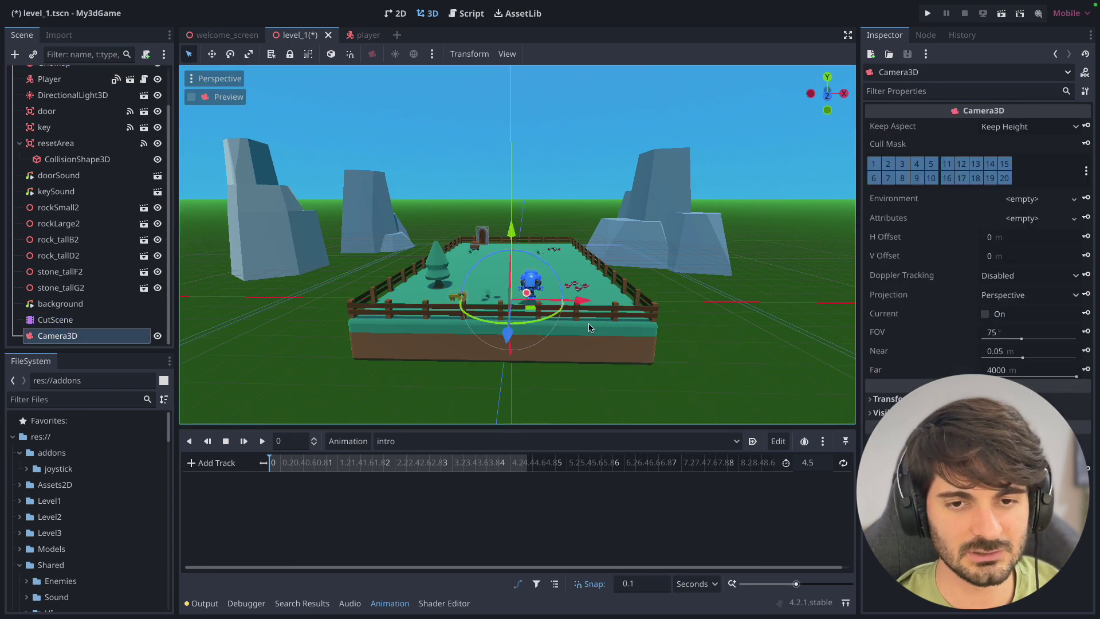
middle_click_drag(588, 328, 460, 340)
left_click_drag(444, 312, 226, 315)
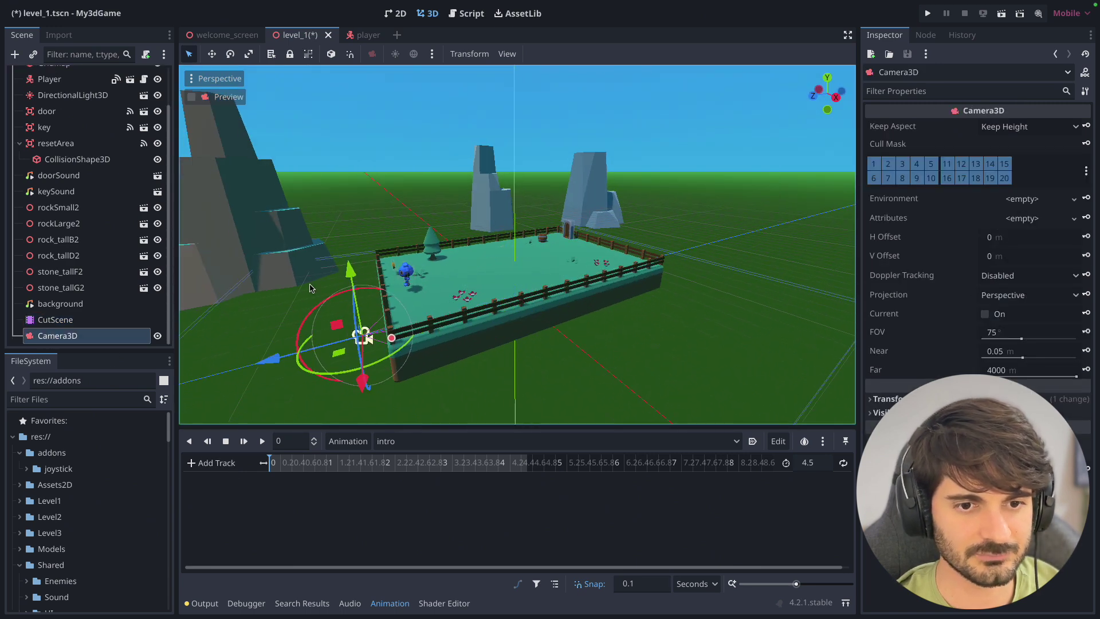
left_click_drag(347, 269, 343, 241)
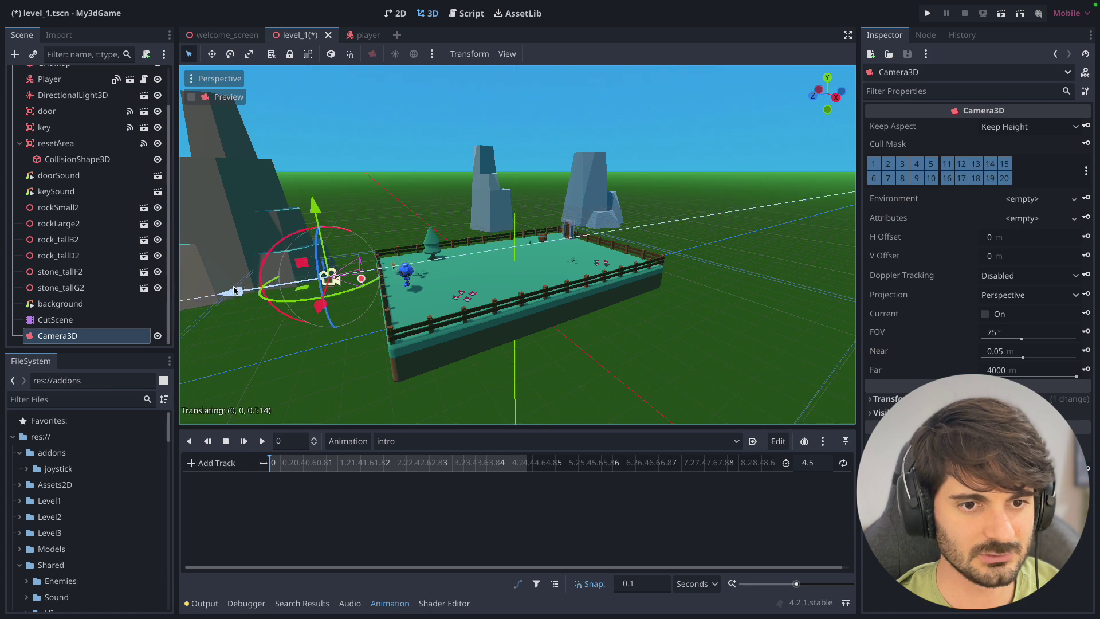
middle_click_drag(344, 241, 345, 224)
left_click_drag(355, 252, 539, 248)
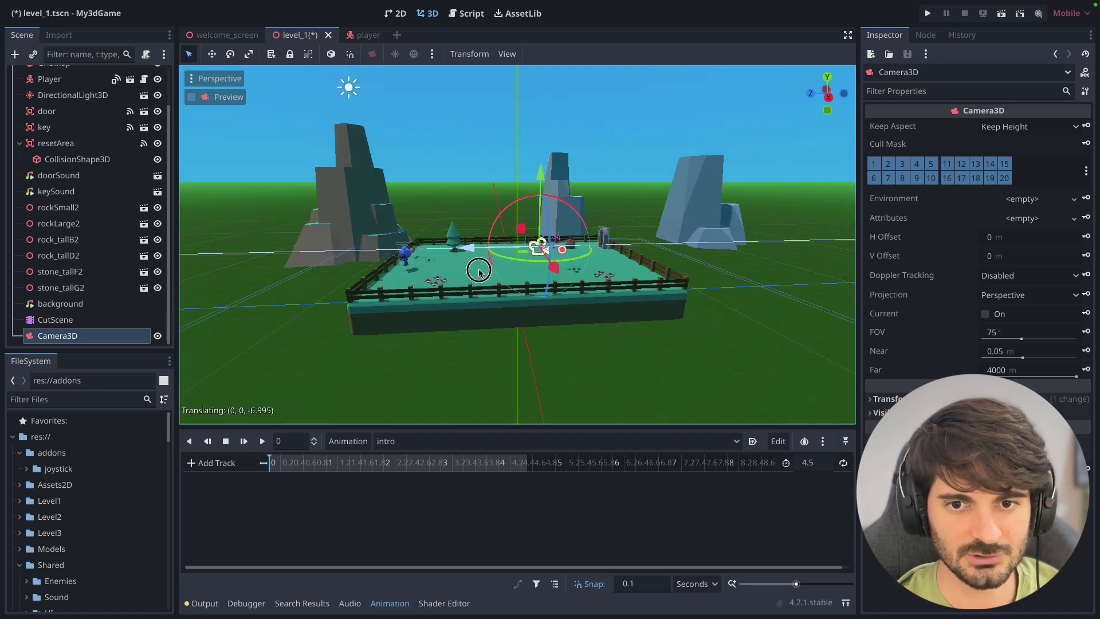
mouse_move(581, 281)
middle_mouse_down()
mouse_move(451, 307)
mouse_move(495, 223)
middle_mouse_up()
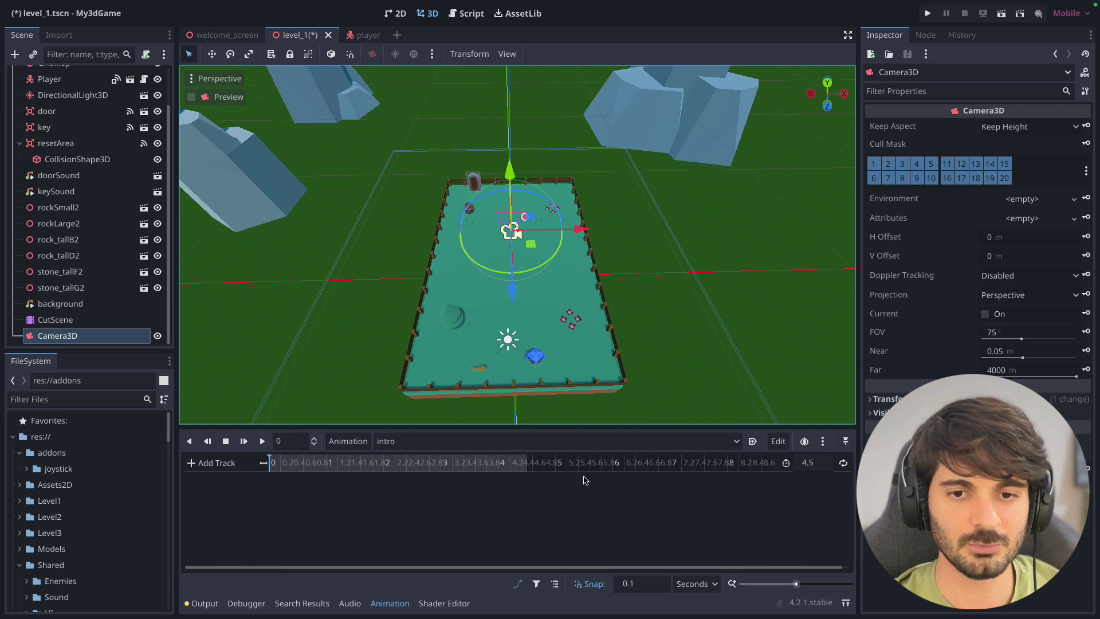
left_click_drag(514, 304, 512, 401)
middle_click_drag(511, 338, 437, 318)
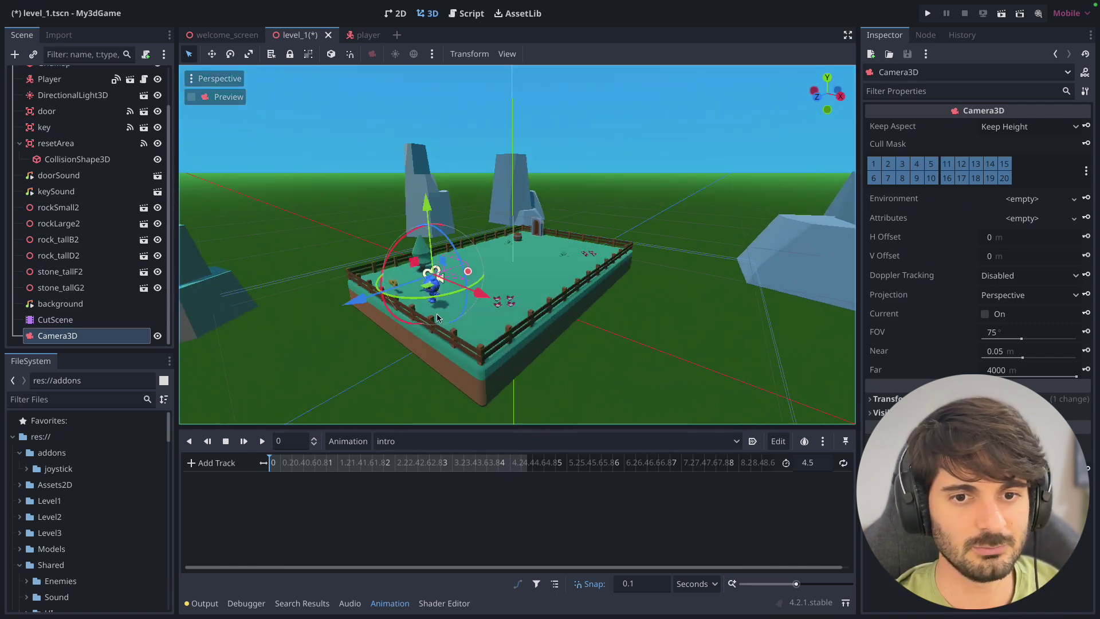
Download and install the Little Camera Preview addon from AssetLib.
left_click(513, 13)
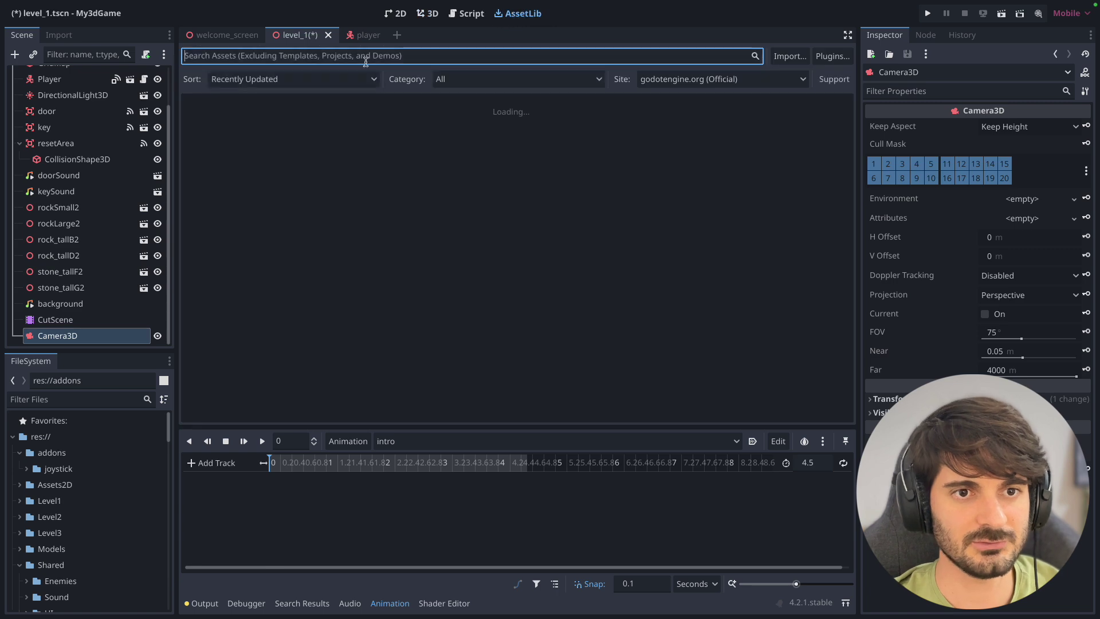
type("little came")
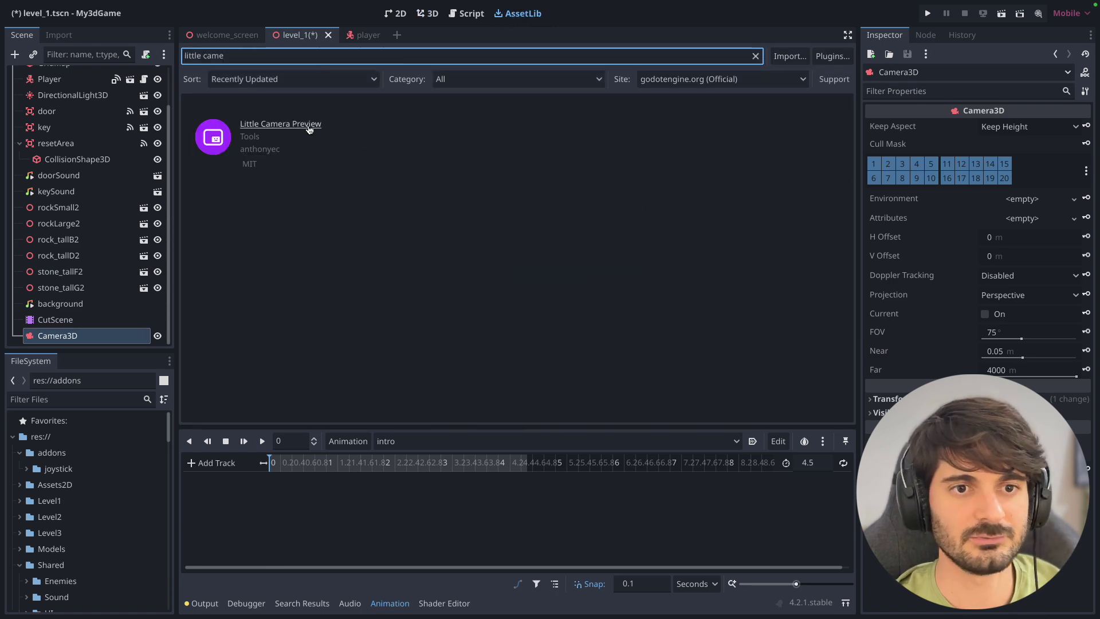
left_click(309, 126)
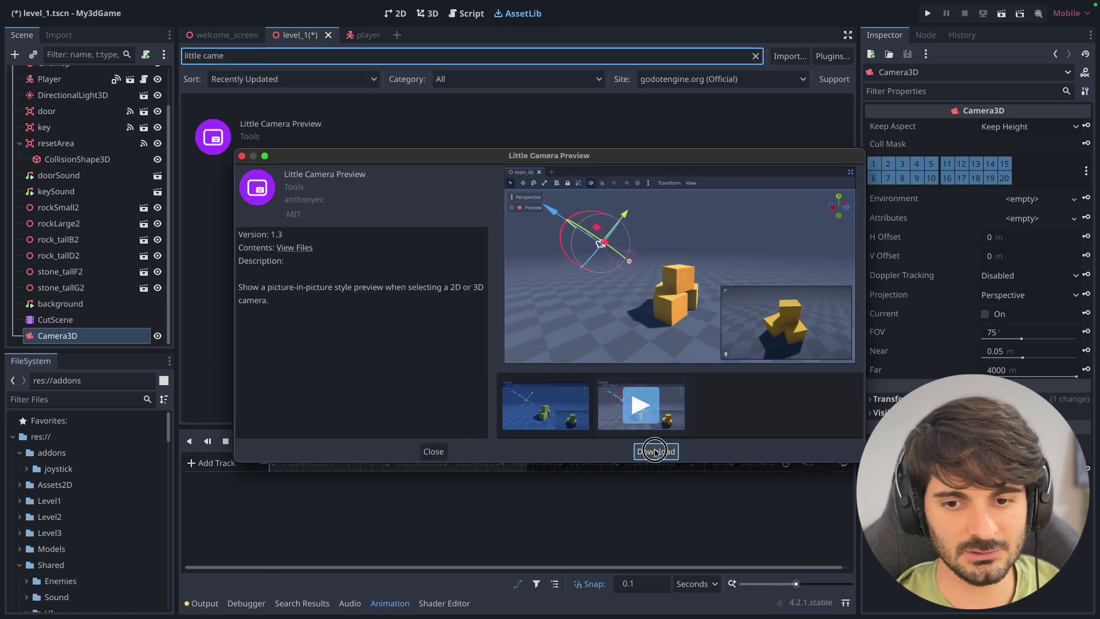
left_click(653, 450)
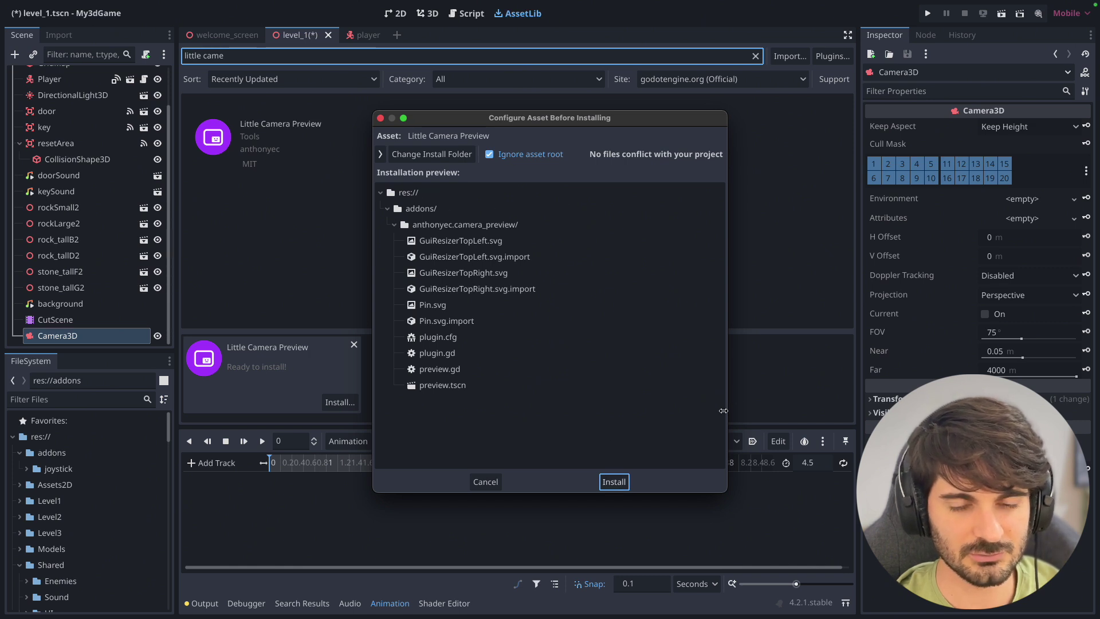
left_click(623, 482)
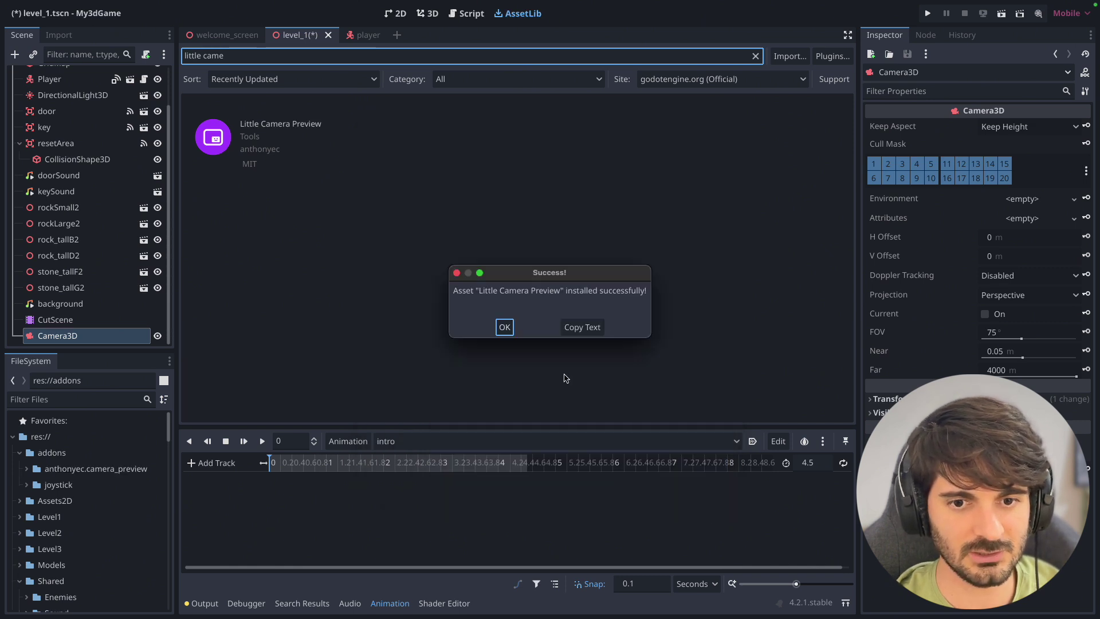
left_click(504, 328)
Enable the Little Camera Preview plugin in Project Settings.
left_click(428, 13)
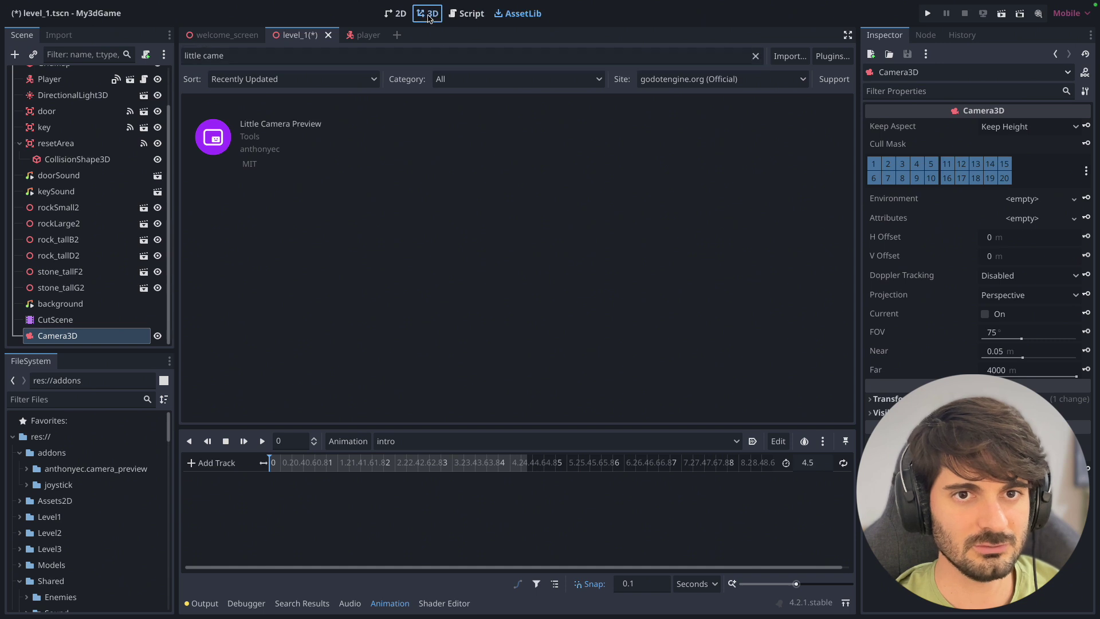
left_click(113, 7)
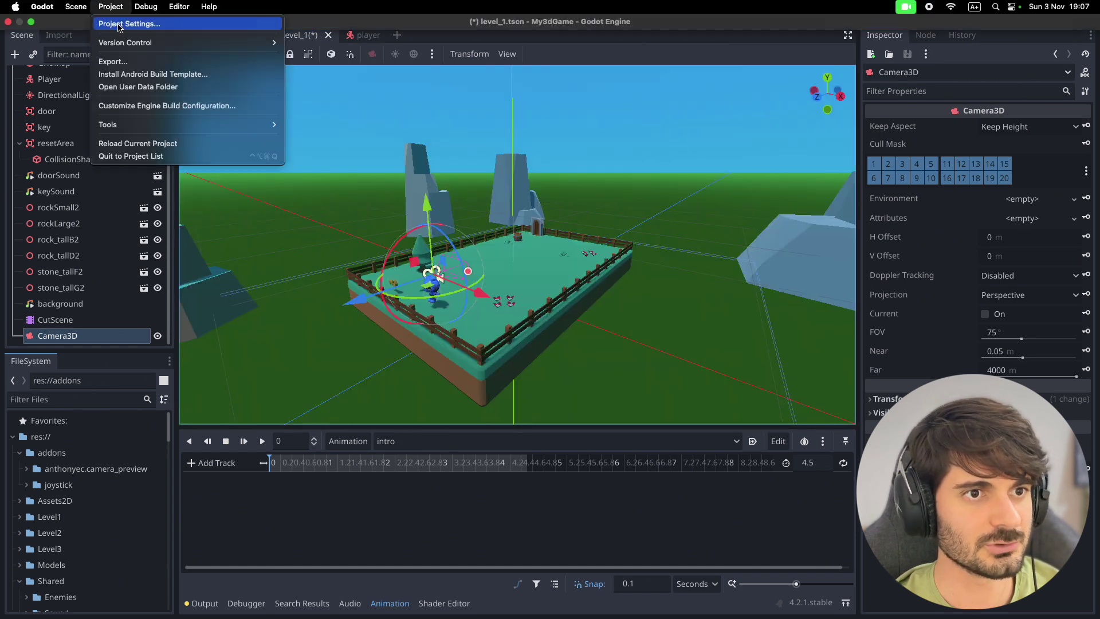
left_click(118, 25)
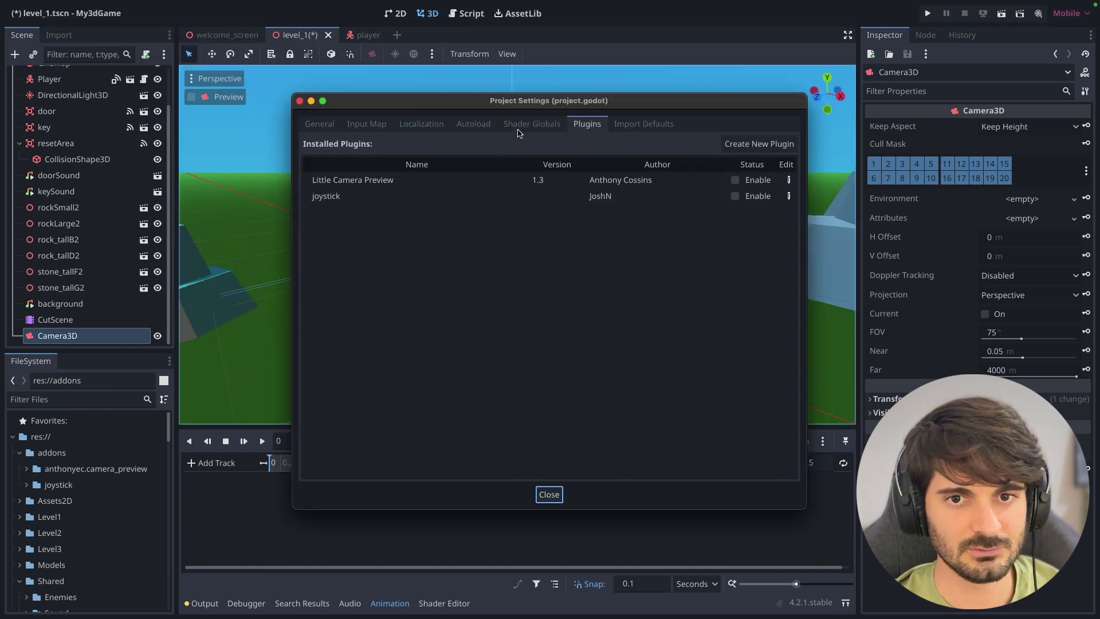
left_click(585, 124)
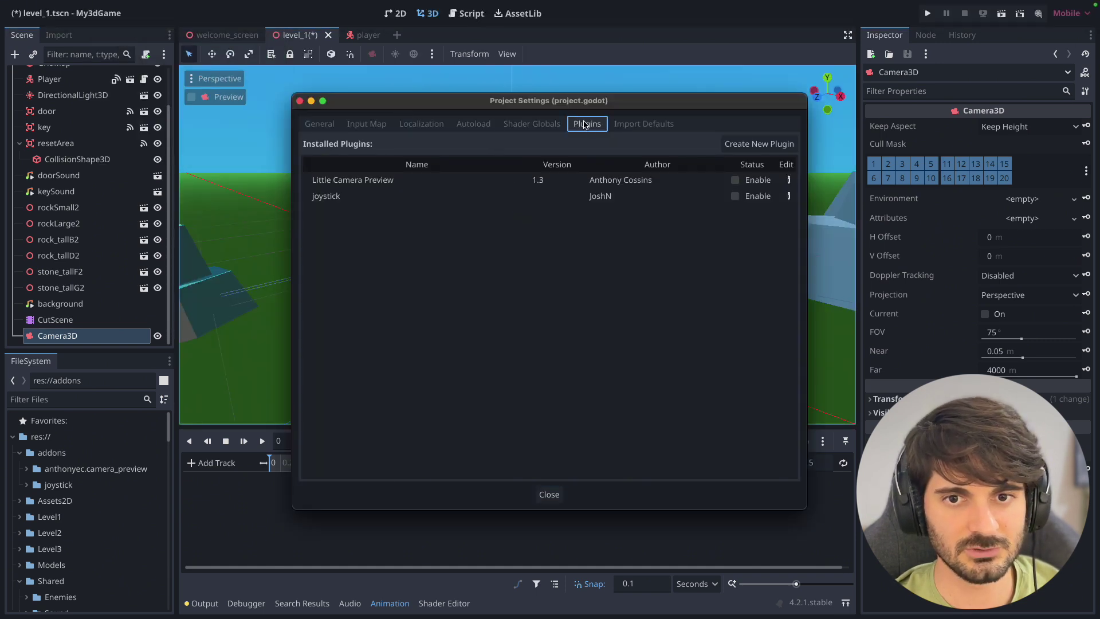
left_click(735, 181)
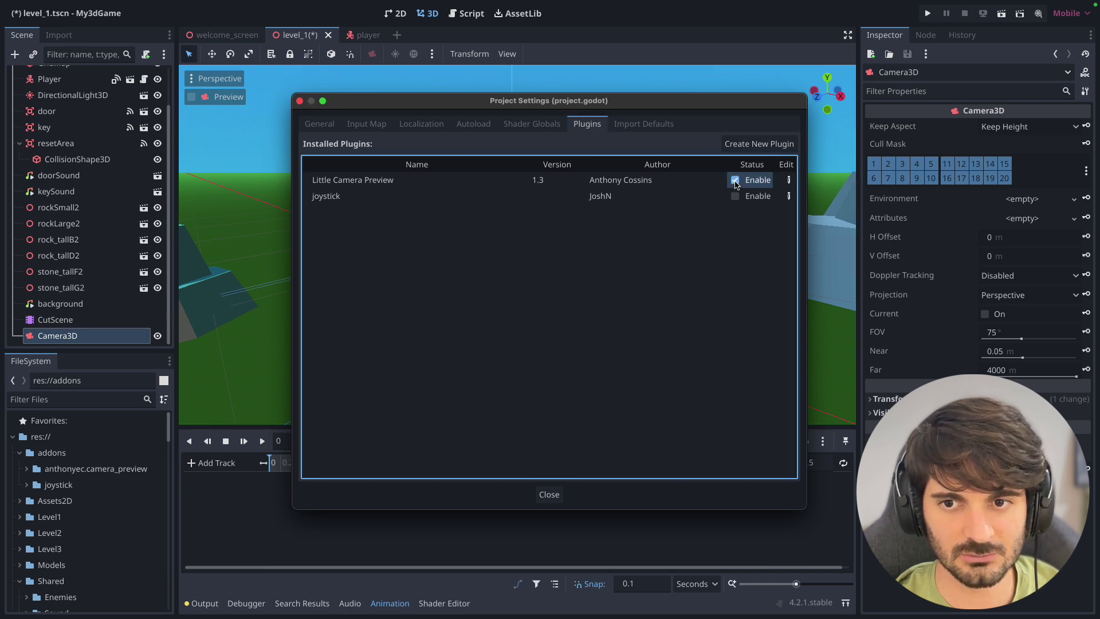
left_click(548, 494)
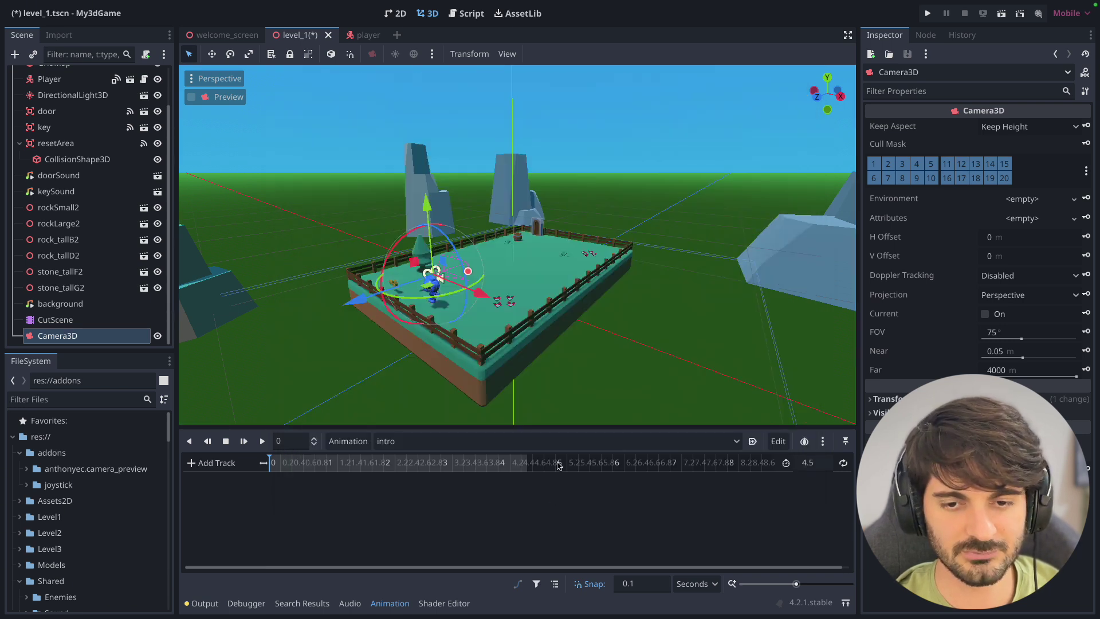
Save the scene, resize and reposition the camera preview inset, and open CutScene's intro animation.
key("ctrl+s")
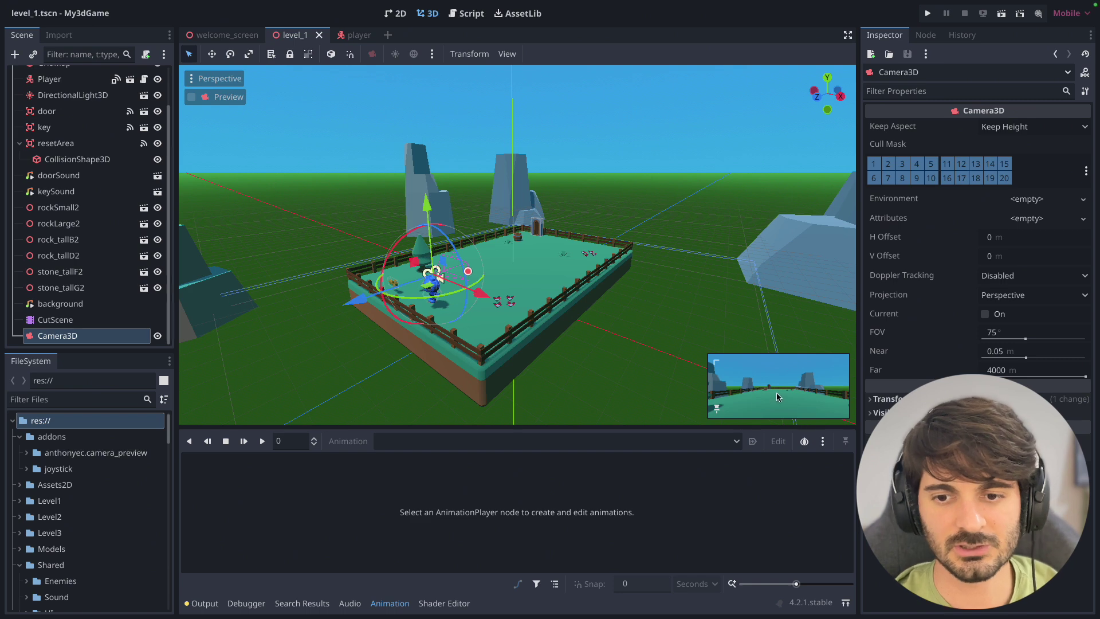
middle_click_drag(572, 335, 435, 321)
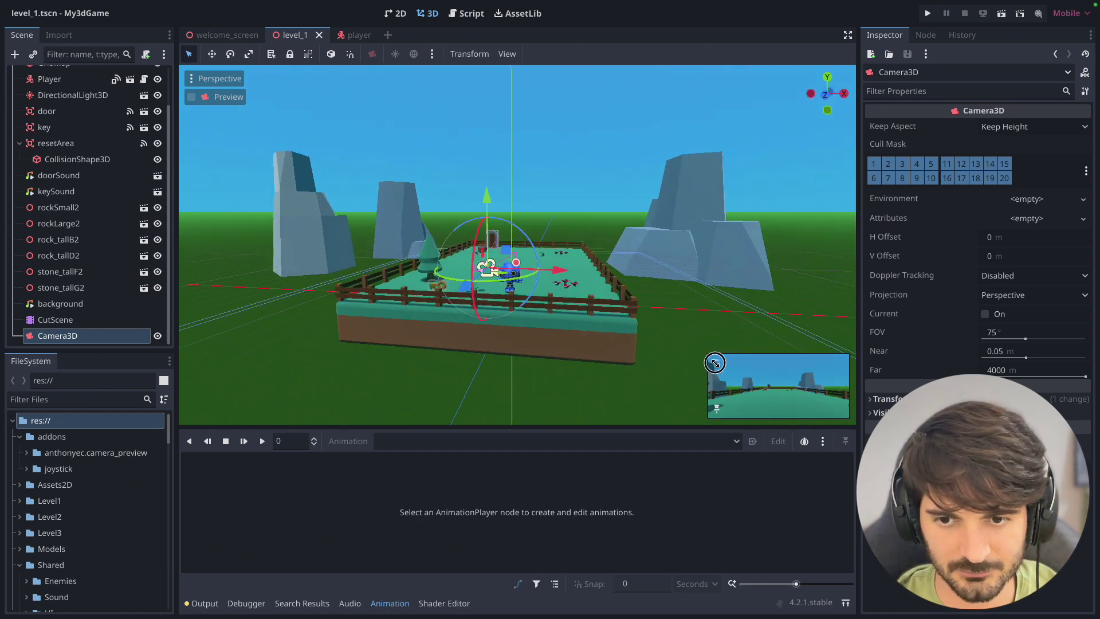
mouse_move(709, 355)
left_mouse_down()
mouse_move(448, 258)
mouse_move(535, 270)
left_mouse_up()
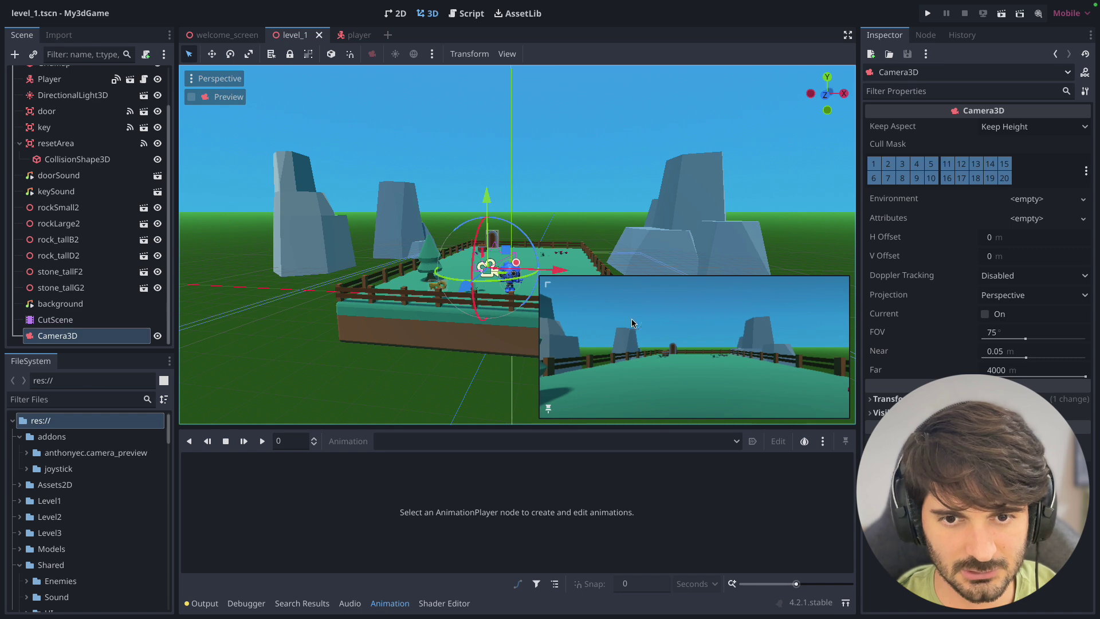
mouse_move(621, 303)
left_mouse_down()
mouse_move(247, 119)
mouse_move(256, 543)
left_mouse_up()
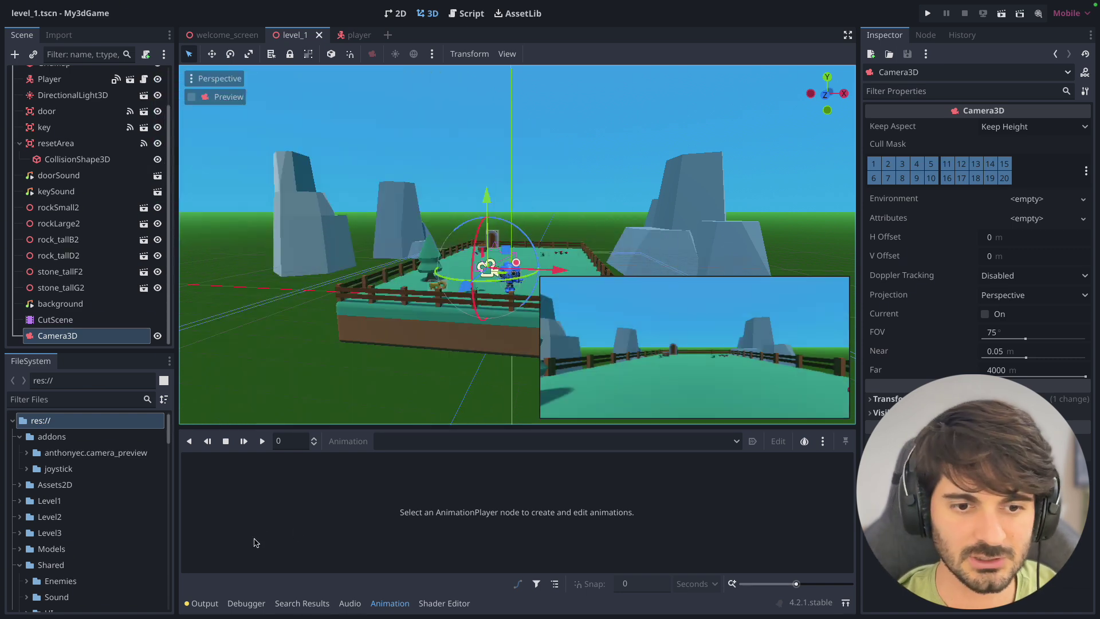
left_click(51, 325)
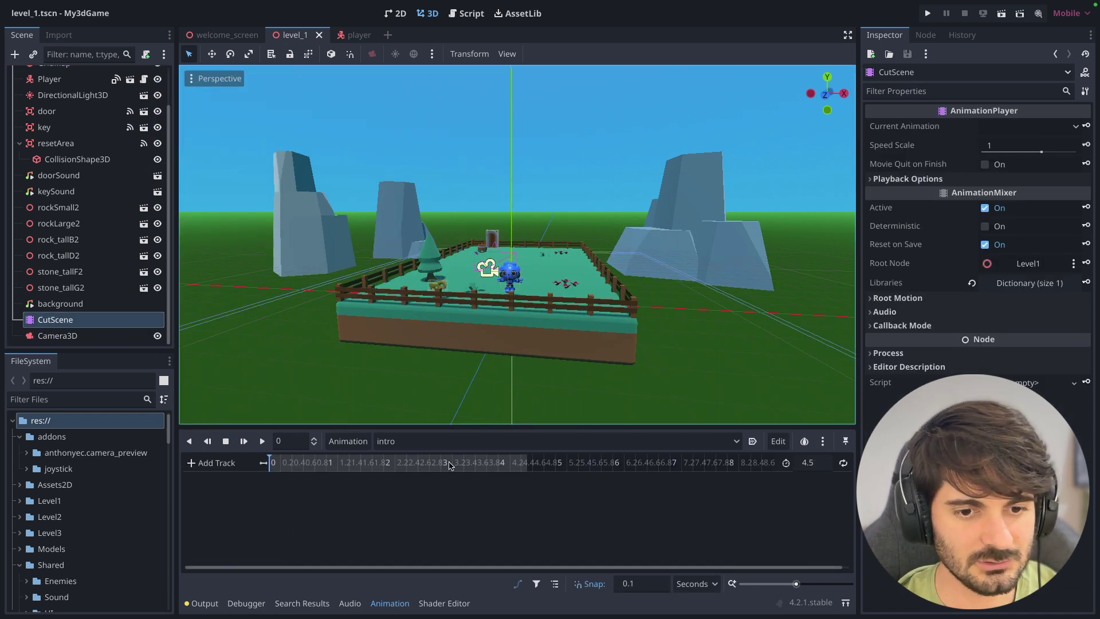
Add a Camera3D position track to the intro animation.
left_click(226, 469)
left_click(227, 496)
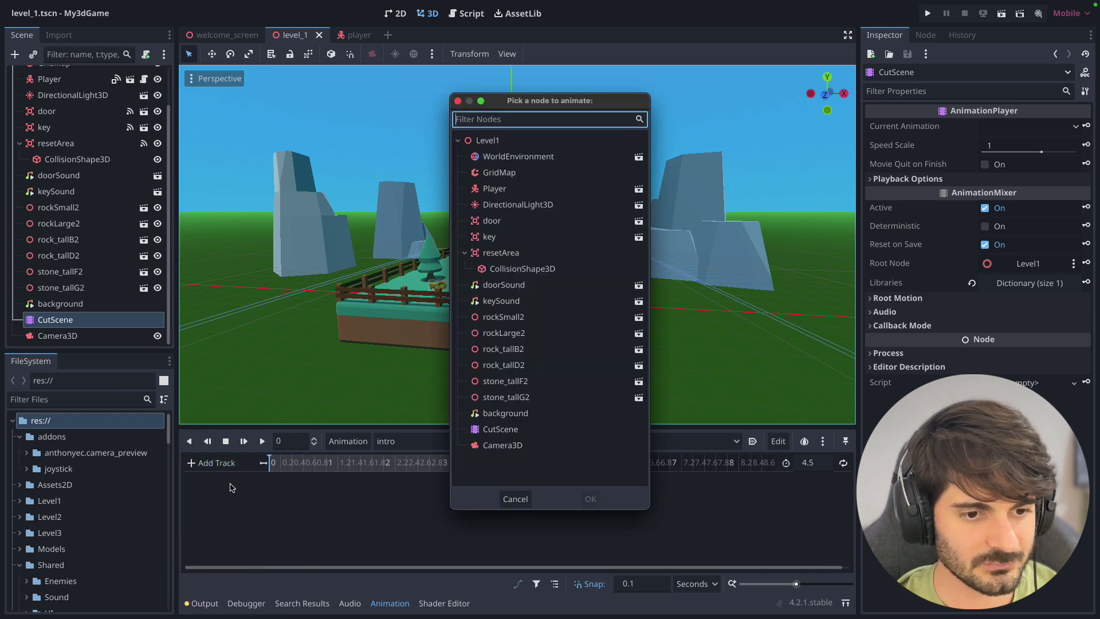
left_click(511, 446)
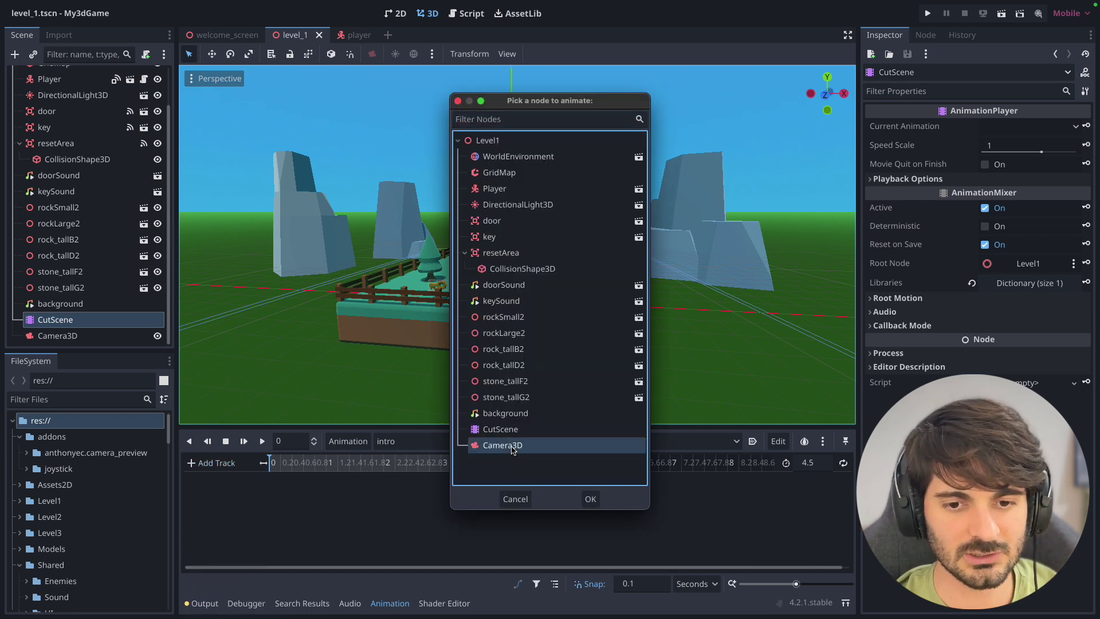
left_click(593, 499)
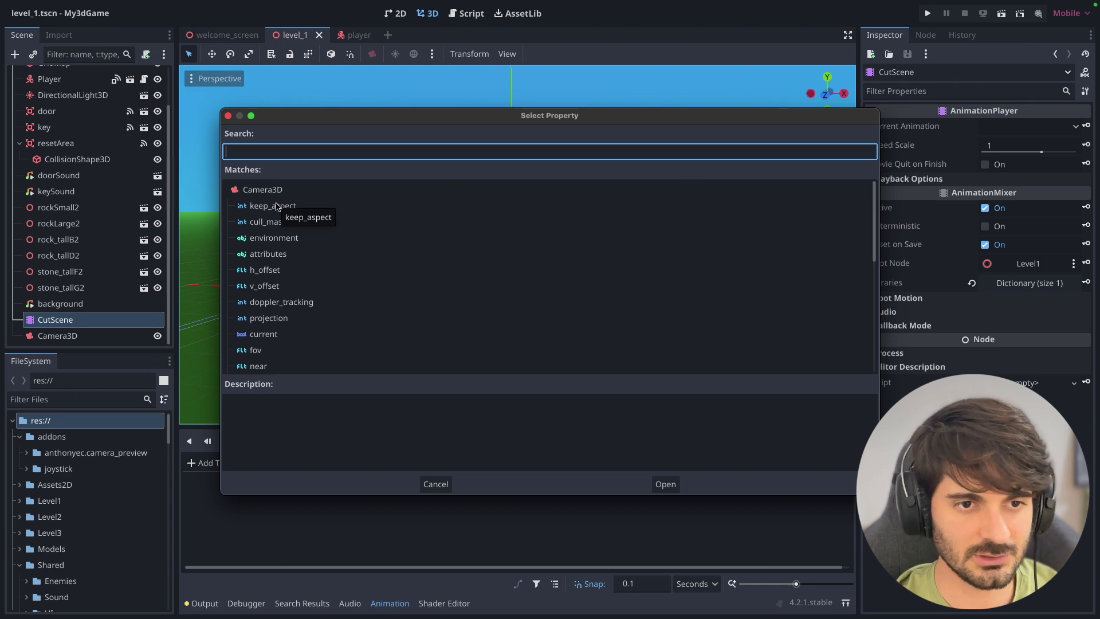
type("position")
key("Return")
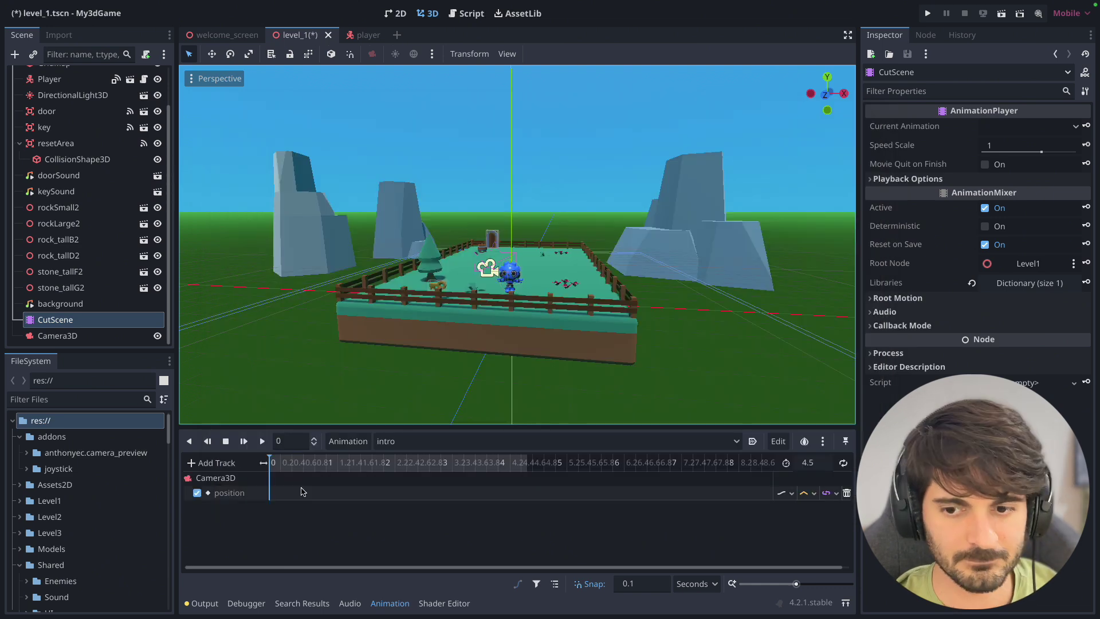
middle_click_drag(474, 371, 376, 370)
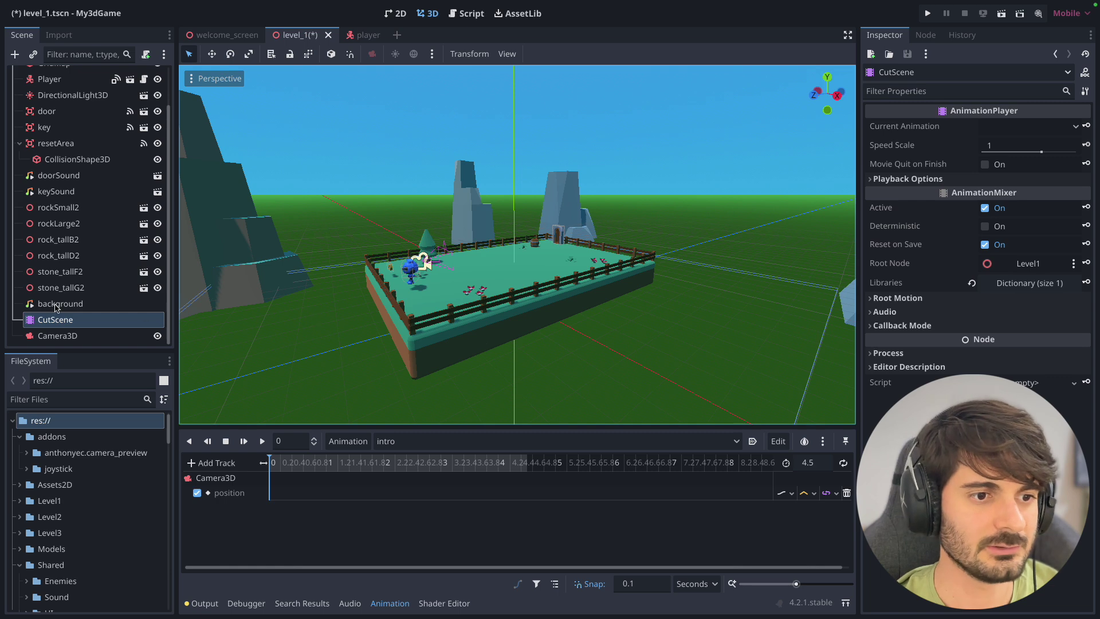
Add a Camera3D rotation property track to the intro animation.
left_click(230, 464)
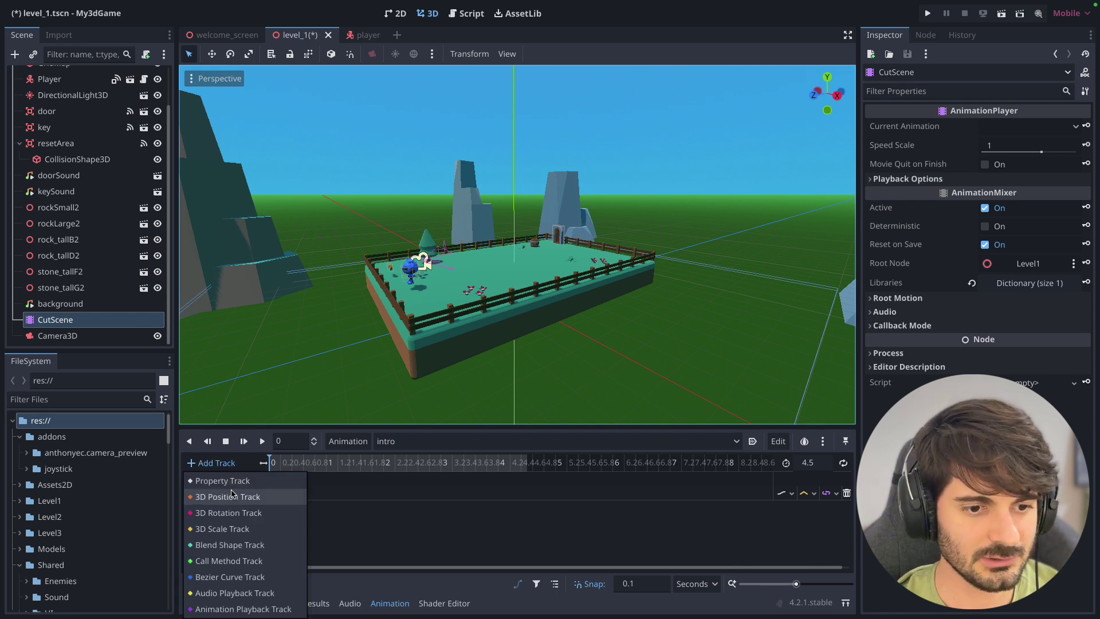
left_click(231, 482)
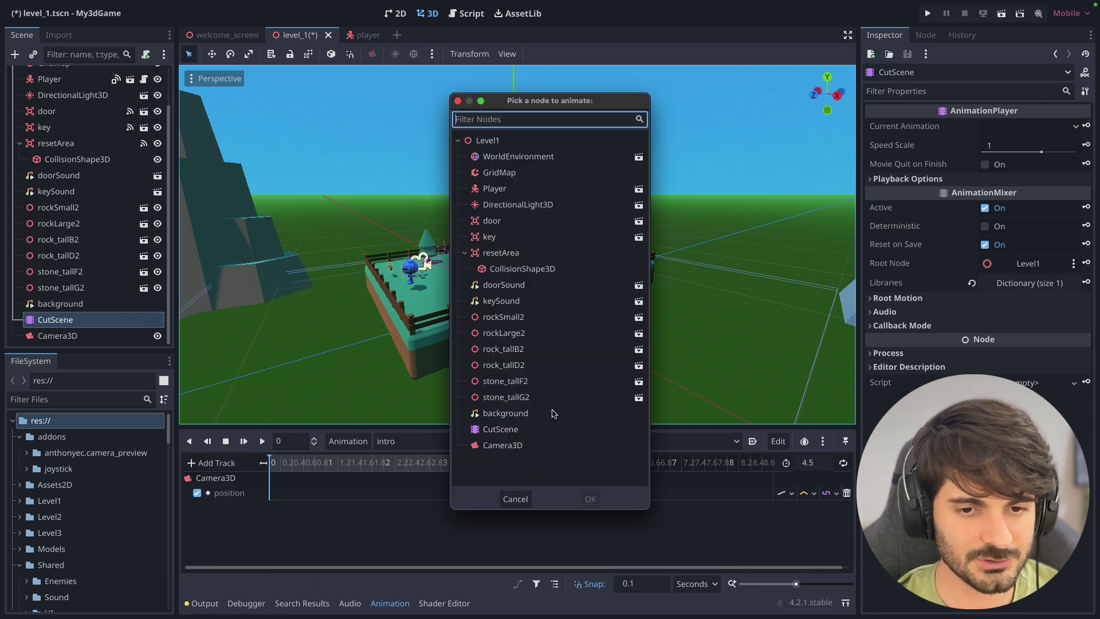
double_click(502, 445)
type("rot")
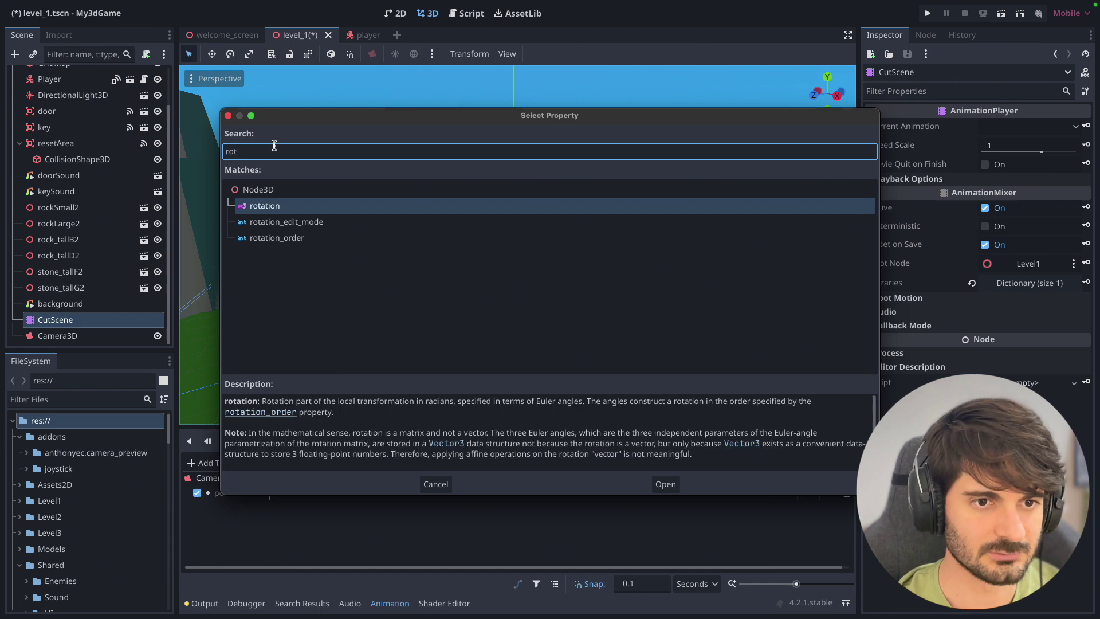
key("Return")
left_click_drag(504, 429, 504, 392)
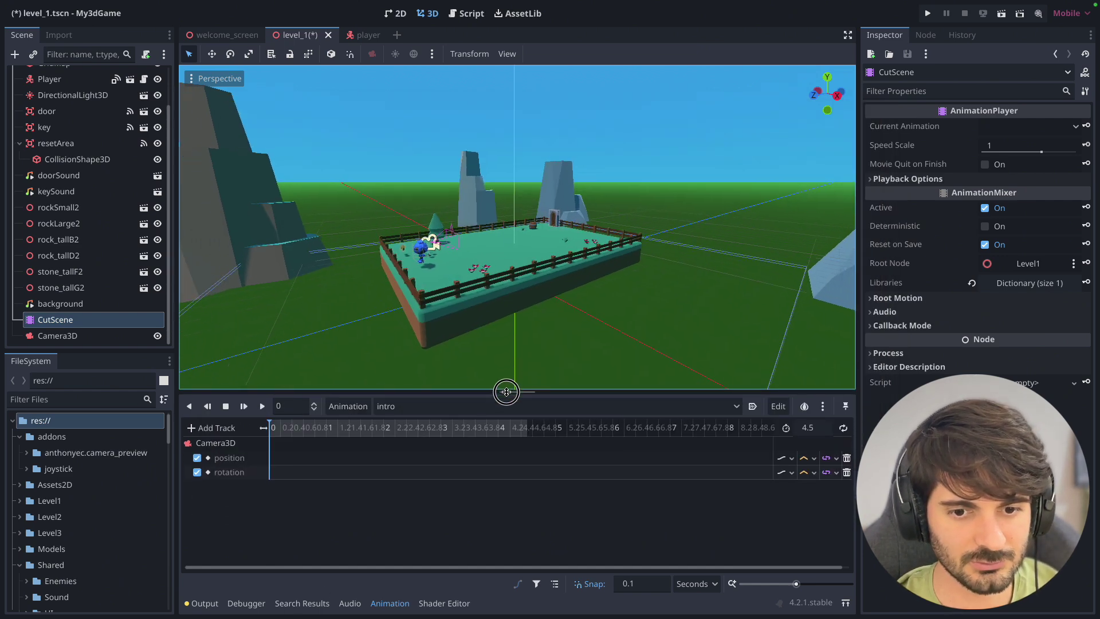
Move Camera3D back to position 0, 2.945, 6.838 and show its Transform values.
left_click(76, 336)
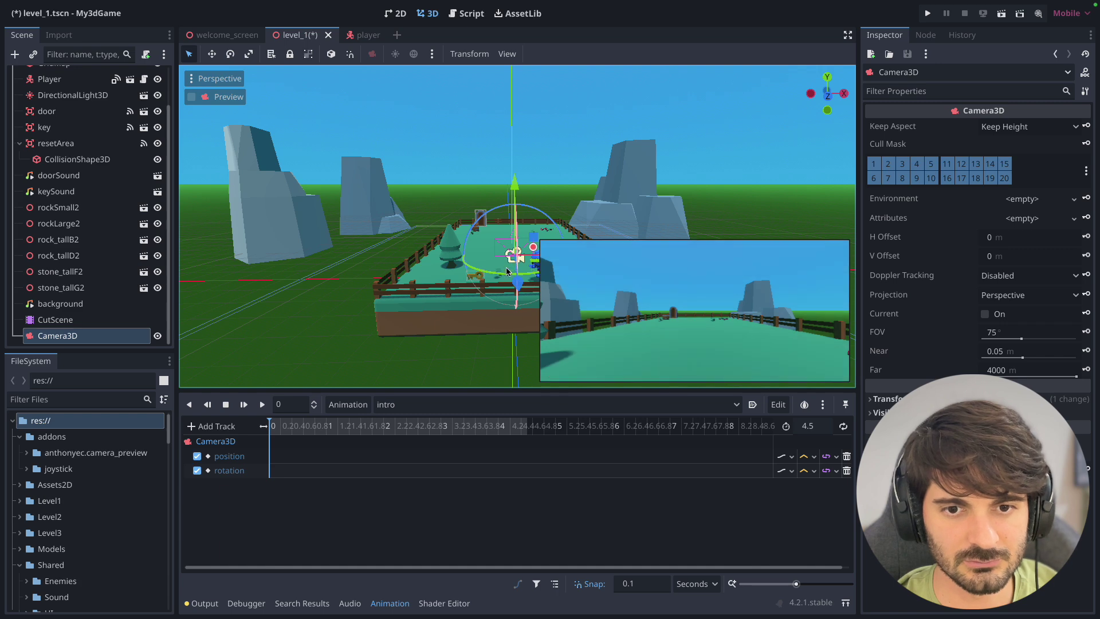
mouse_move(504, 286)
middle_mouse_down()
mouse_move(480, 297)
mouse_move(827, 125)
mouse_move(397, 103)
middle_mouse_up()
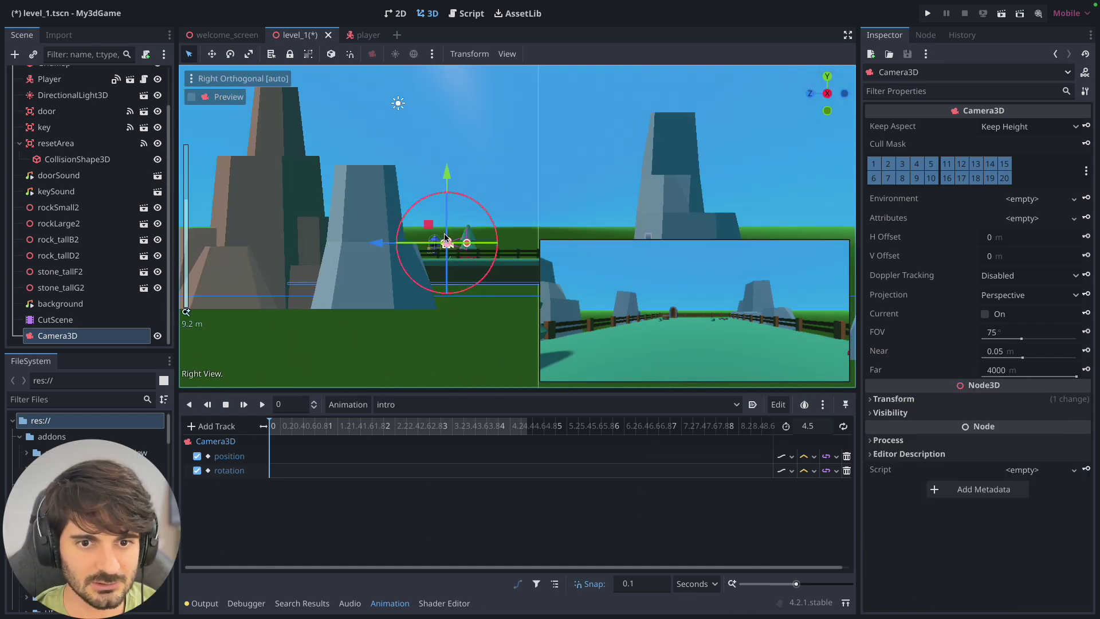
scroll(397, 103, "up", 3)
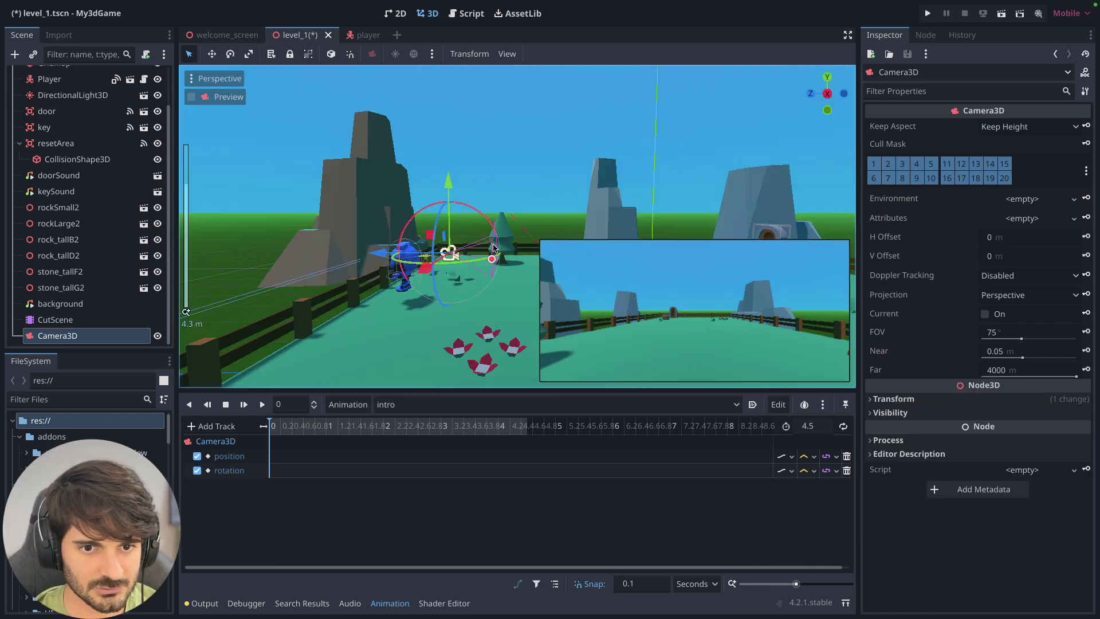
left_click_drag(371, 262, 168, 273)
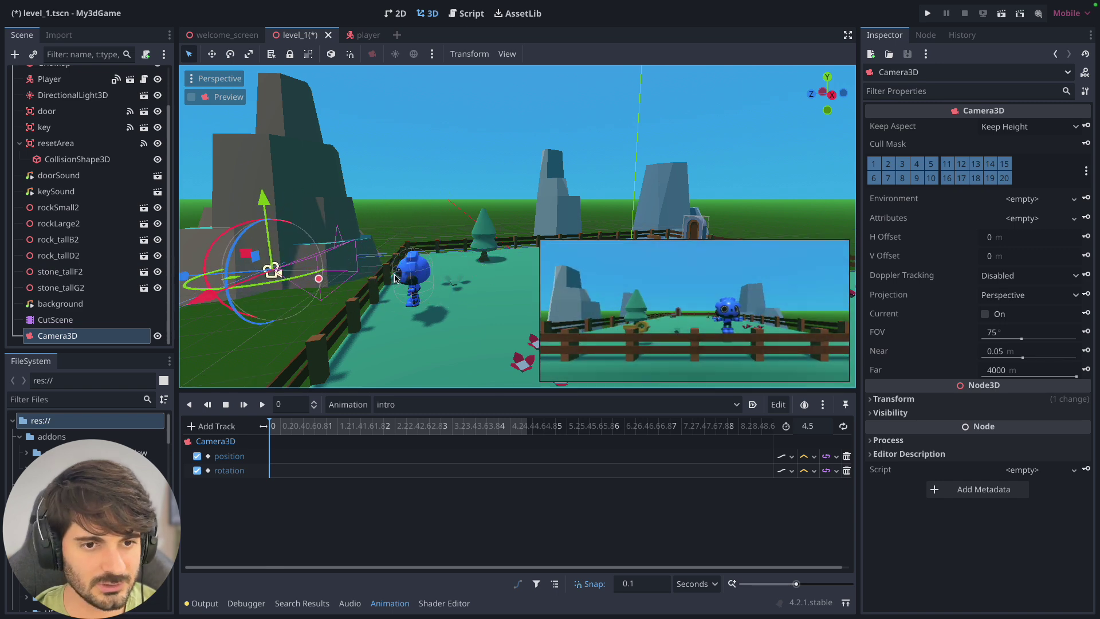
mouse_move(396, 278)
middle_mouse_down()
mouse_move(258, 222)
mouse_move(275, 228)
middle_mouse_up()
key("ctrl+z")
left_click_drag(275, 228, 300, 235)
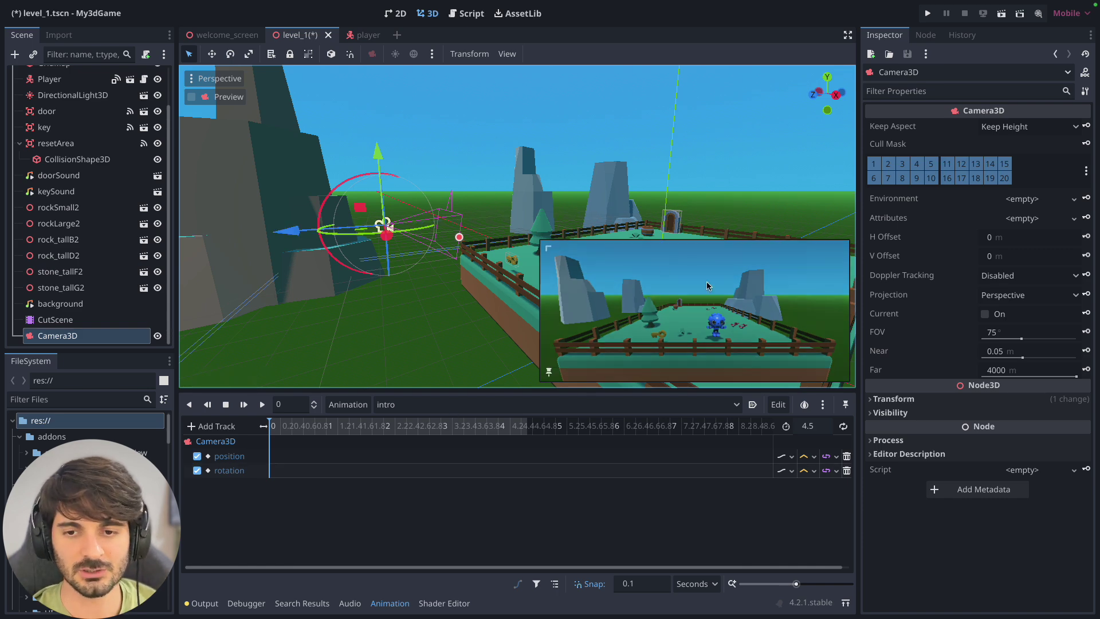
left_click(381, 228)
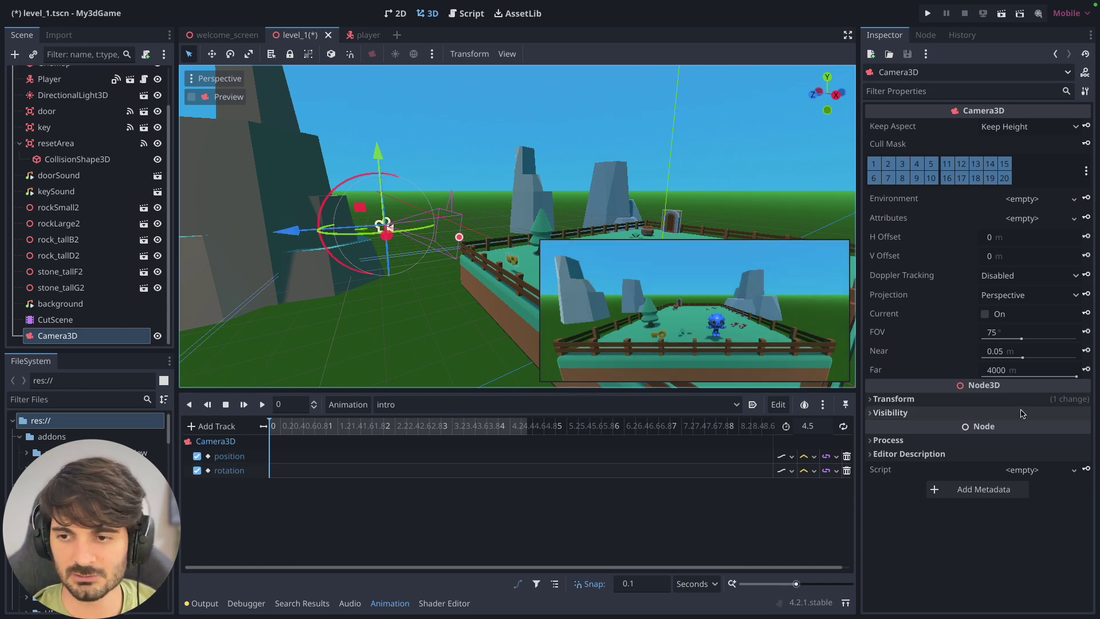
left_click(872, 399)
scroll(916, 401, "down", 2)
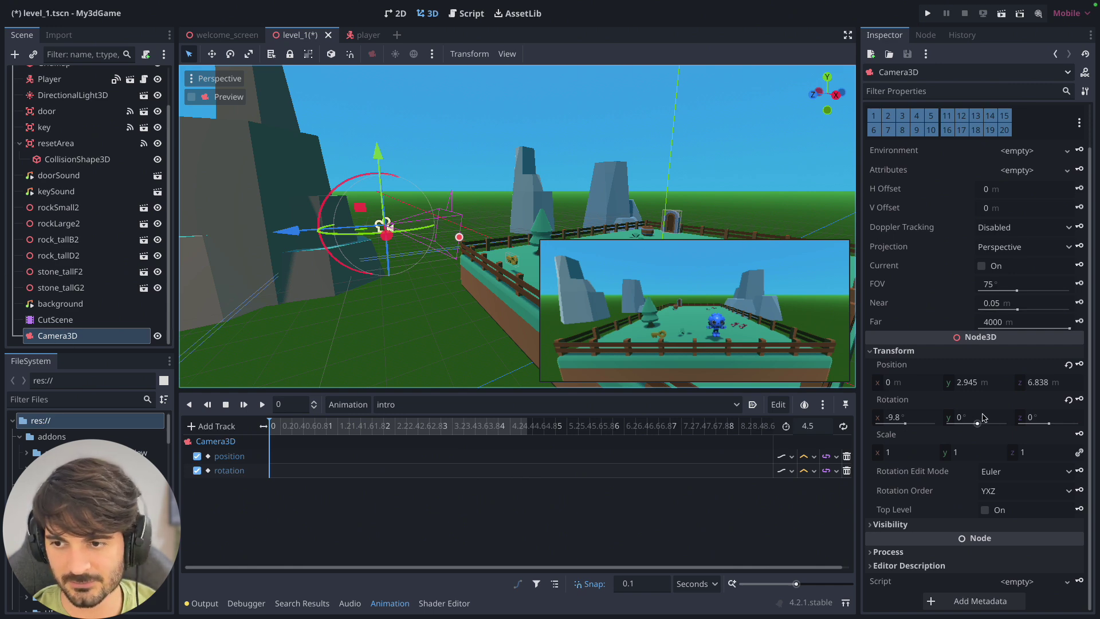
Key Camera3D position and rotation at 0 s and at 0.5 s, with z moved to 1.284.
left_click(1079, 365)
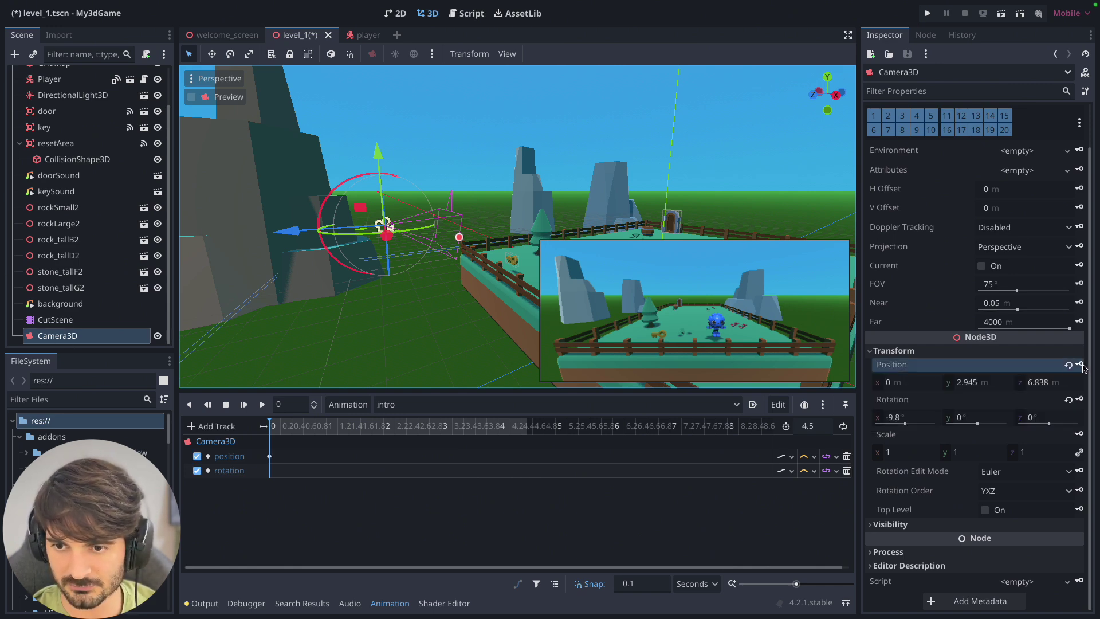
left_click(1080, 401)
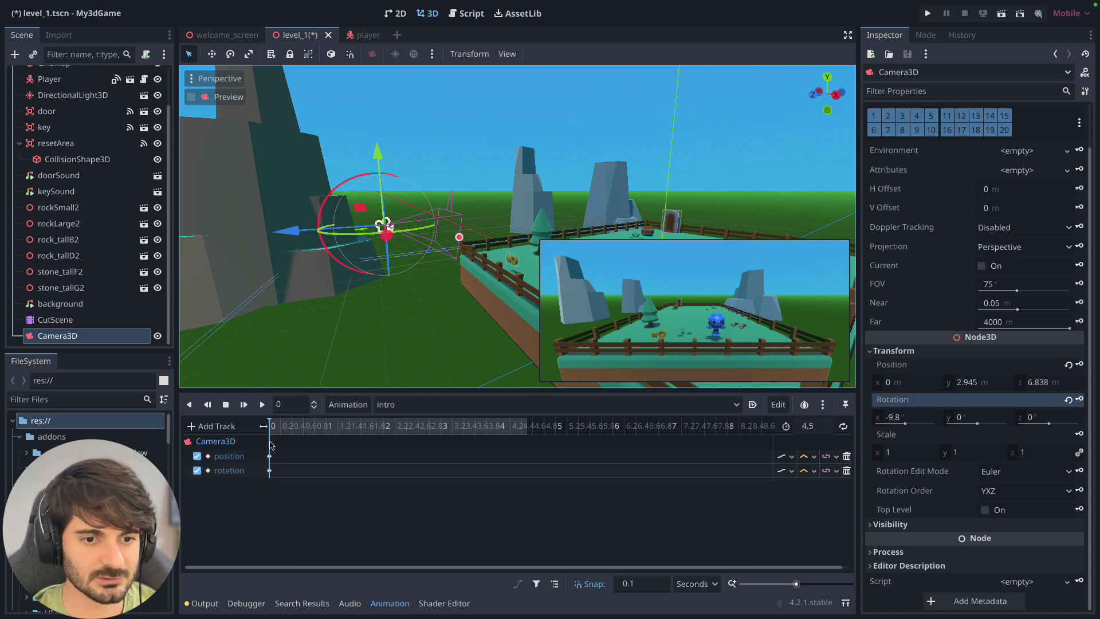
mouse_move(269, 424)
left_mouse_down()
mouse_move(322, 421)
mouse_move(298, 425)
left_mouse_up()
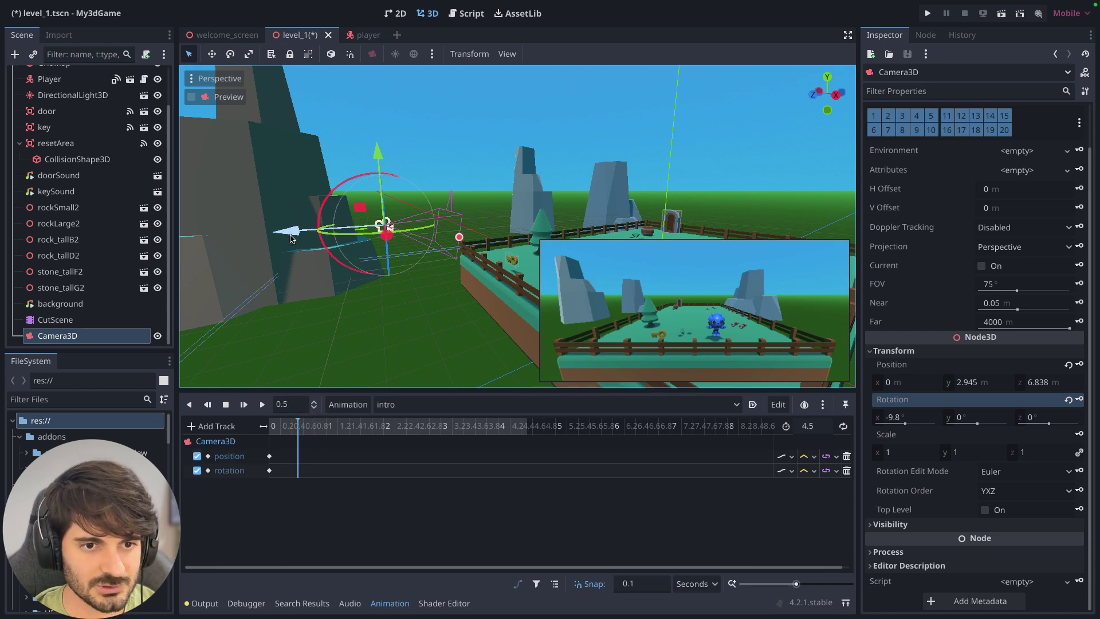
left_click_drag(290, 231, 579, 227)
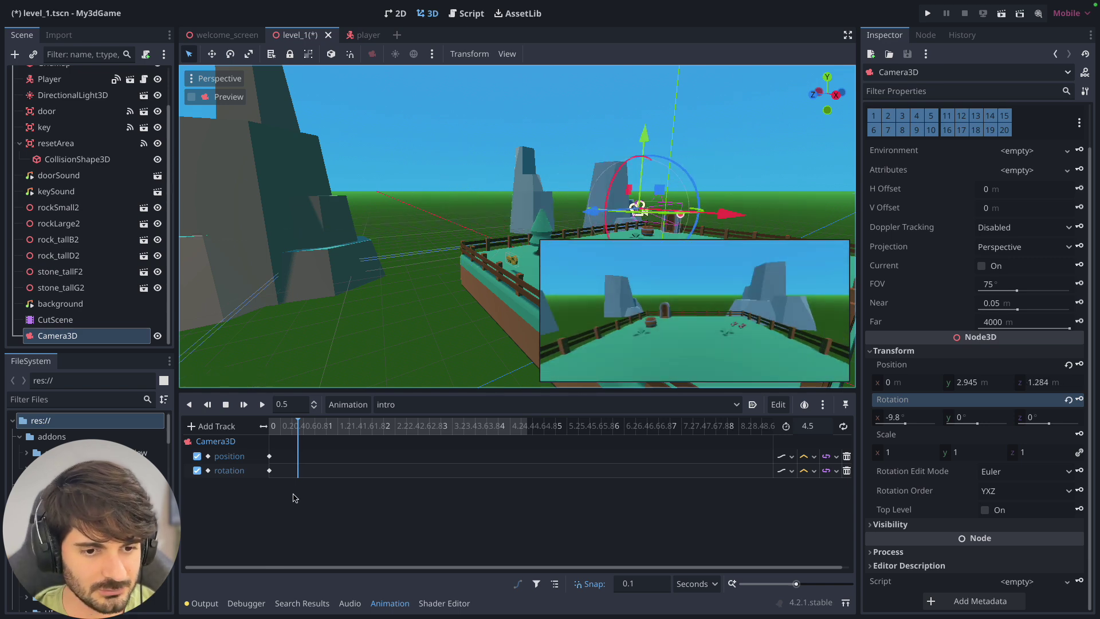
left_click(1079, 365)
left_click(1080, 400)
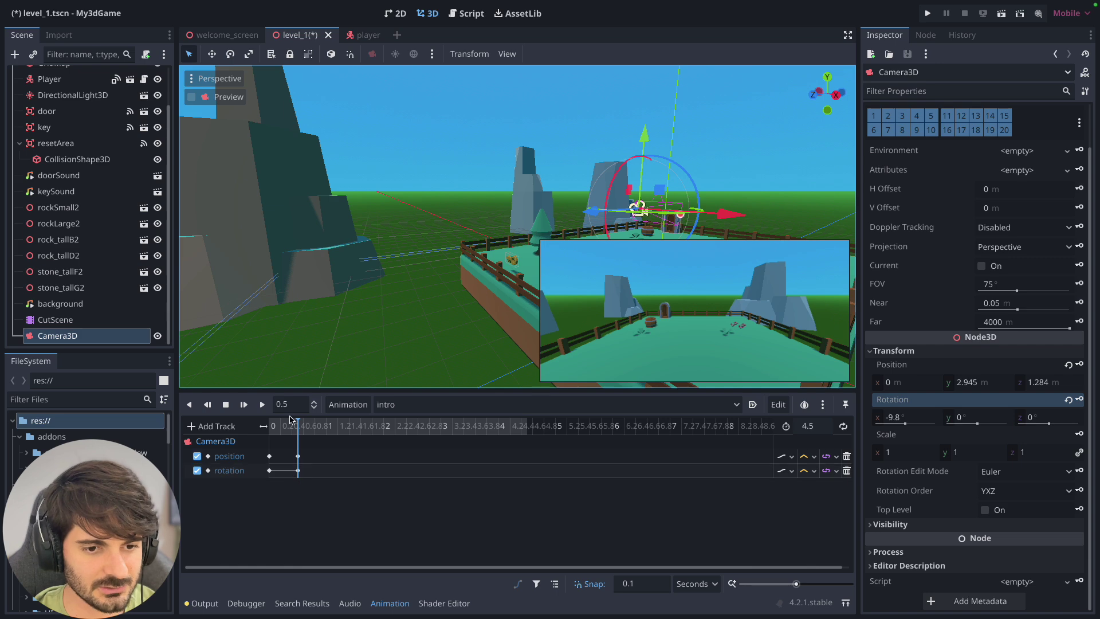
At 1.1 s, move and tilt Camera3D toward the far door, then key position and rotation.
left_click_drag(298, 421, 332, 424)
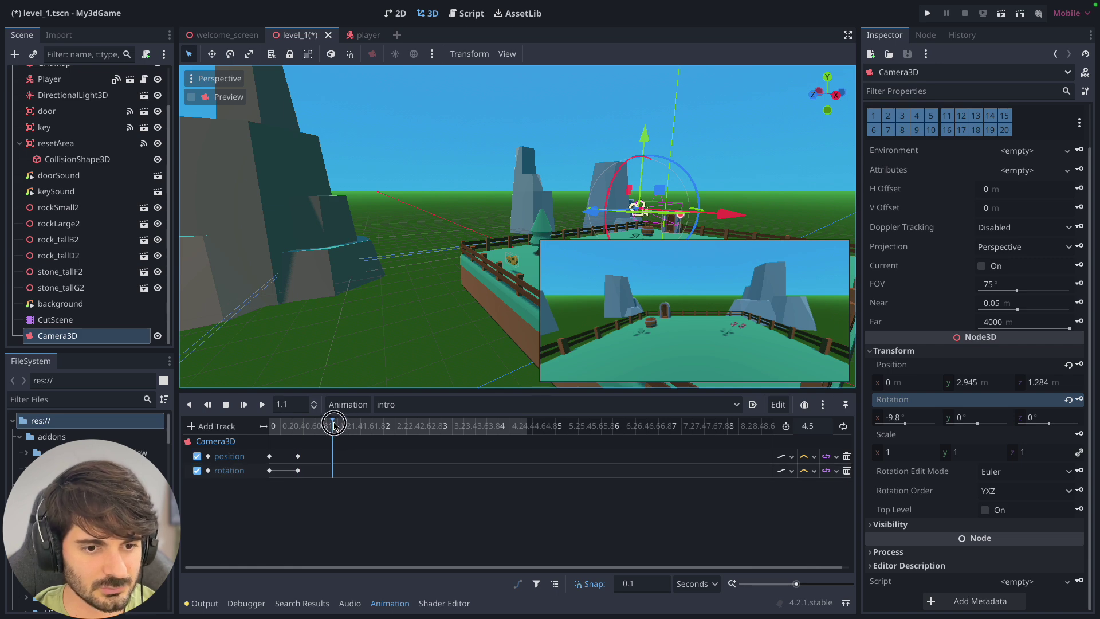
middle_click_drag(401, 258, 435, 235)
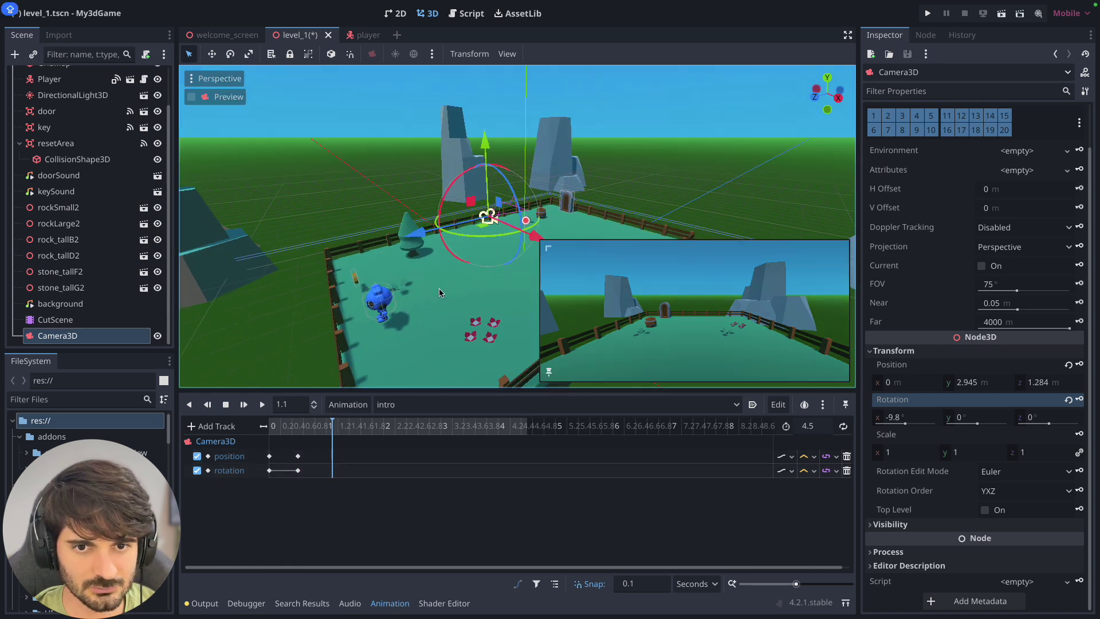
left_click_drag(434, 230, 583, 215)
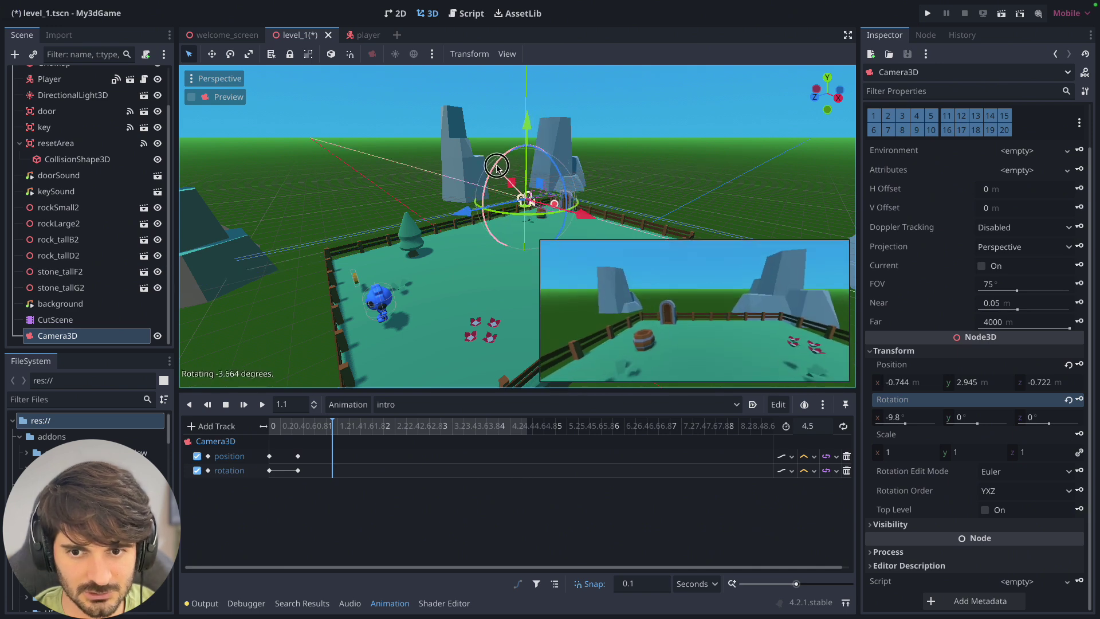
left_click_drag(497, 173, 514, 156)
left_click_drag(465, 211, 616, 217)
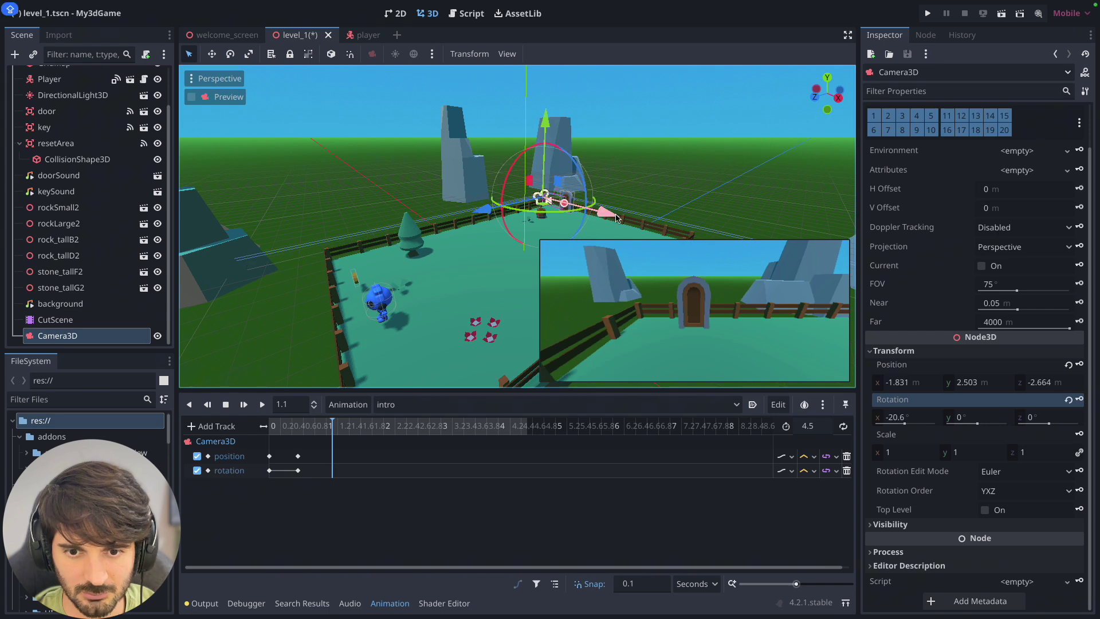
left_click(1079, 365)
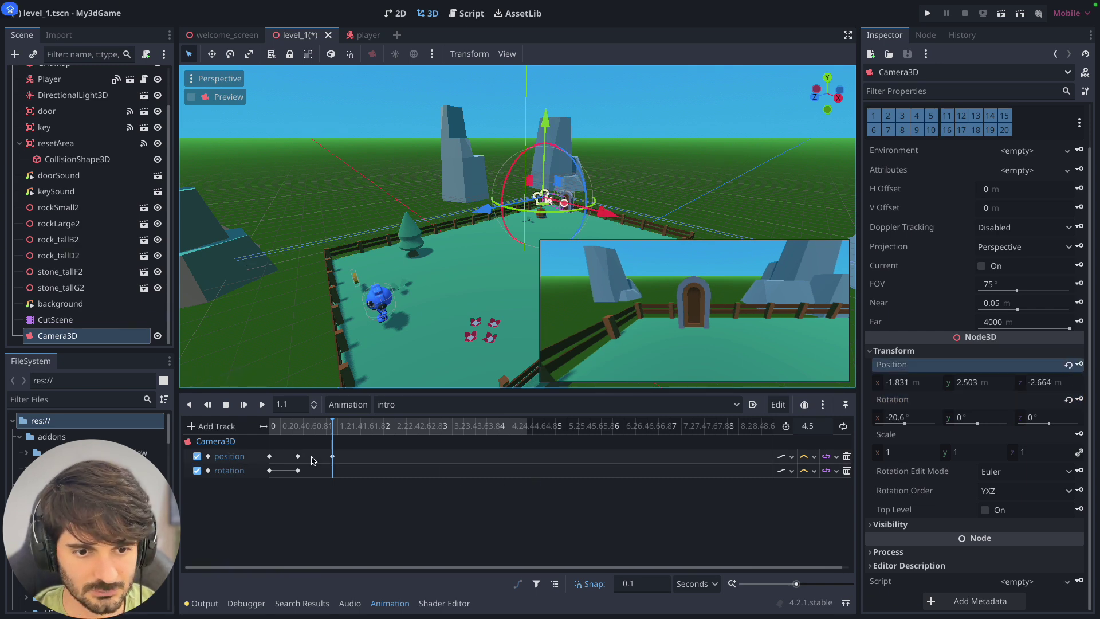
left_click(1081, 401)
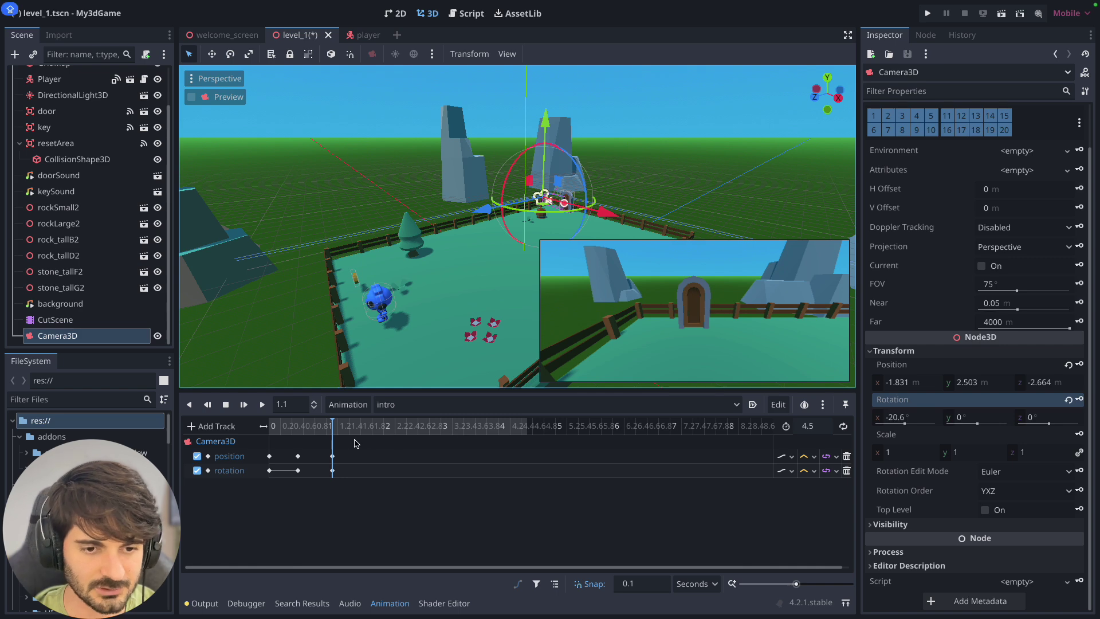
Key Camera3D position and rotation again at 1.5 s, then move the playhead to 3.2 s.
left_click_drag(334, 422, 357, 421)
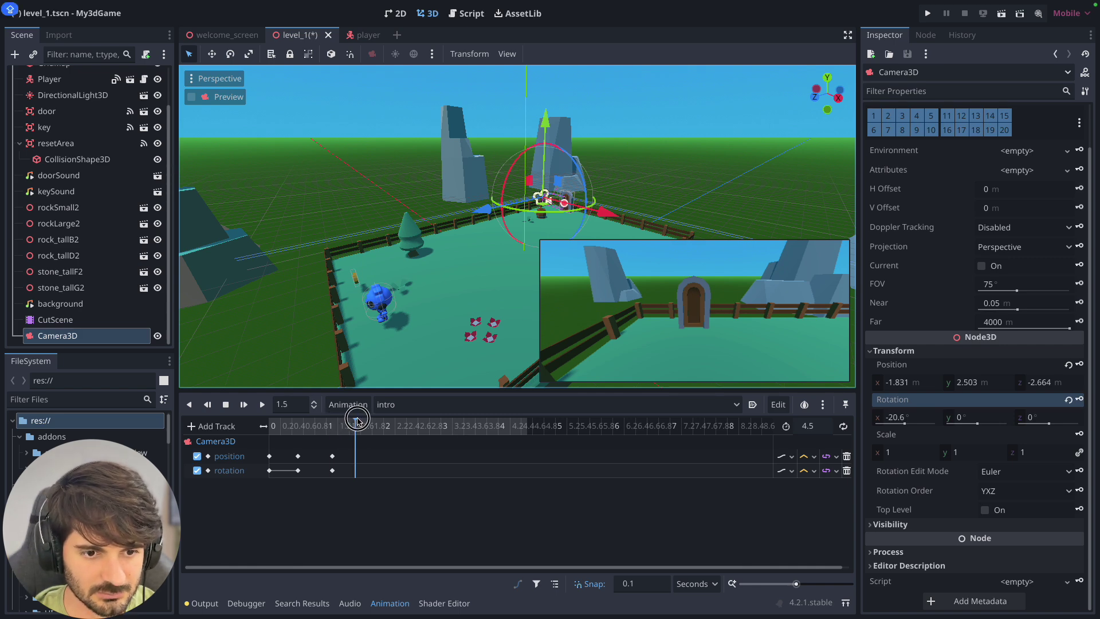
left_click(1079, 365)
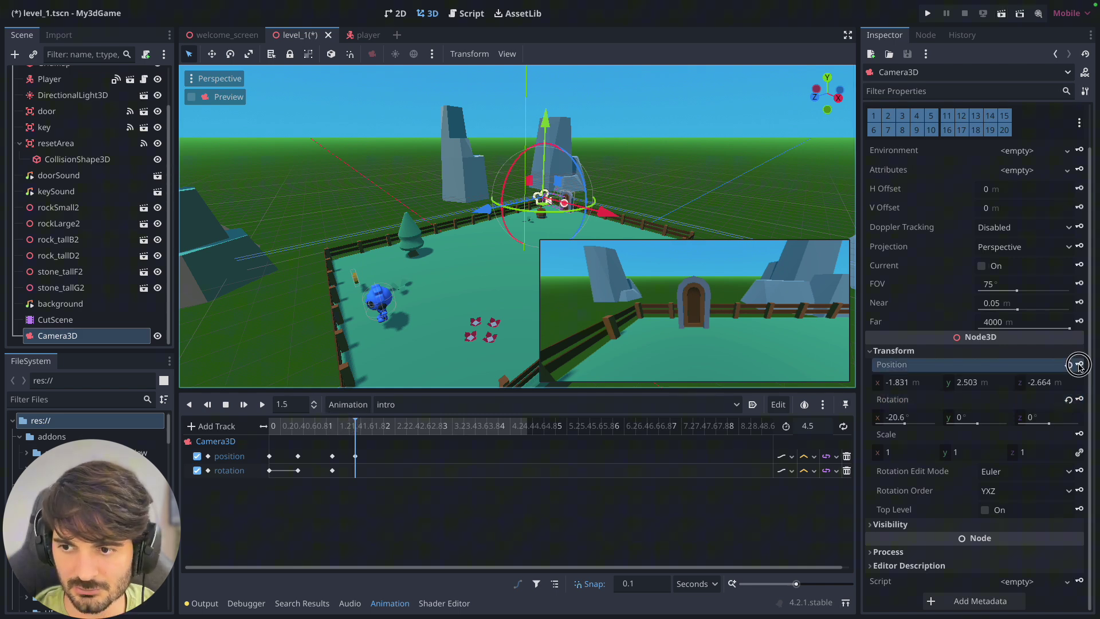
left_click(1079, 400)
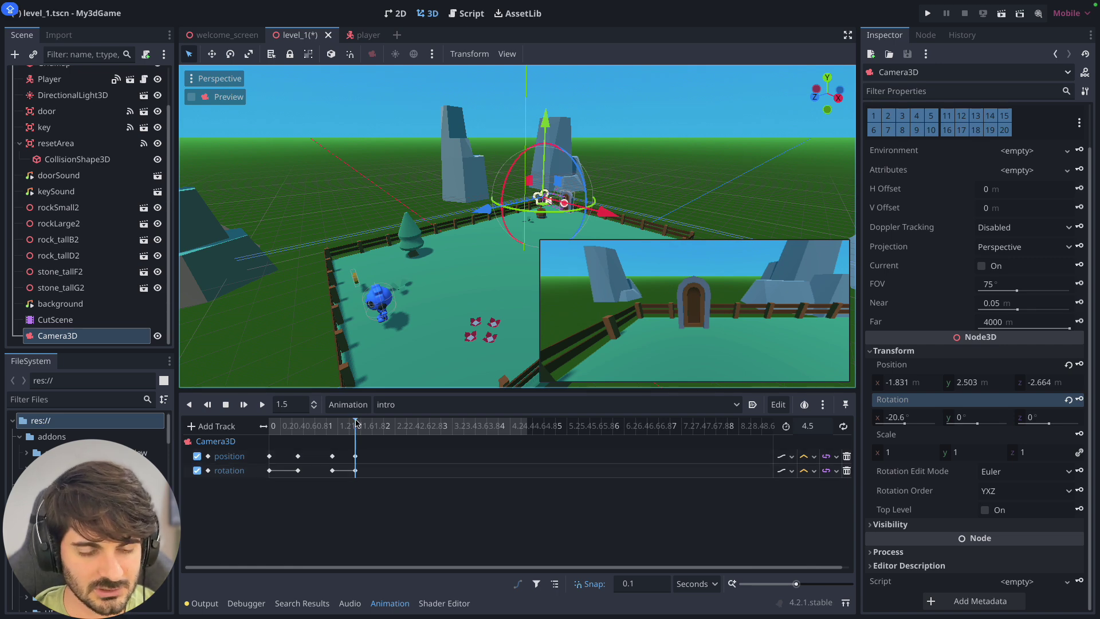
left_click_drag(355, 422, 434, 430)
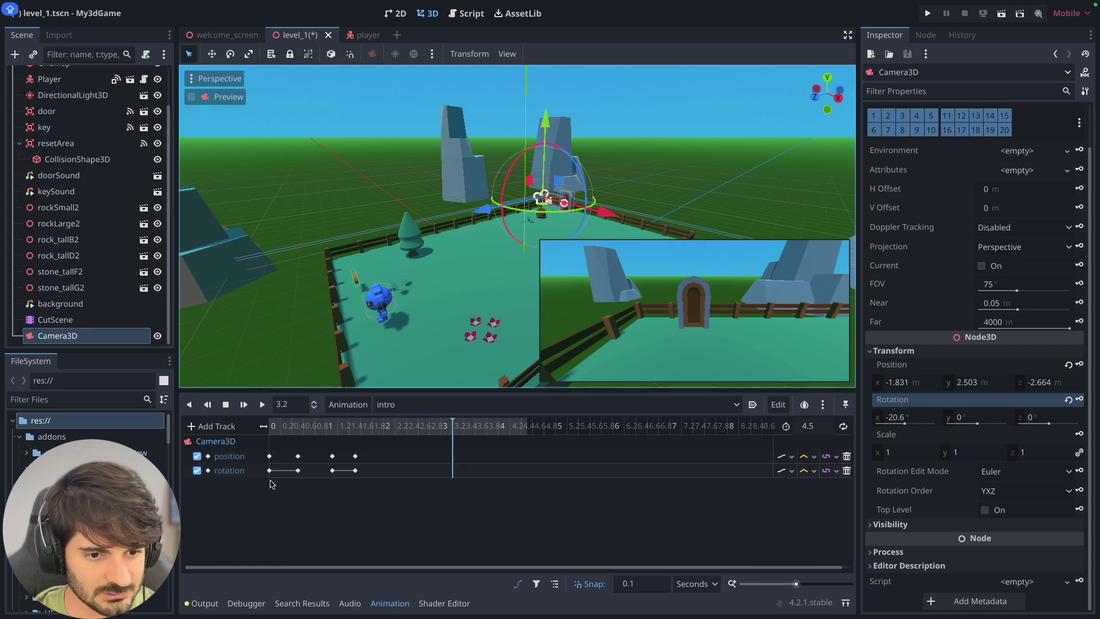
Duplicate Camera3D's 0.5 s rotation and position keys to 2.4 s.
right_click(298, 470)
left_click(327, 504)
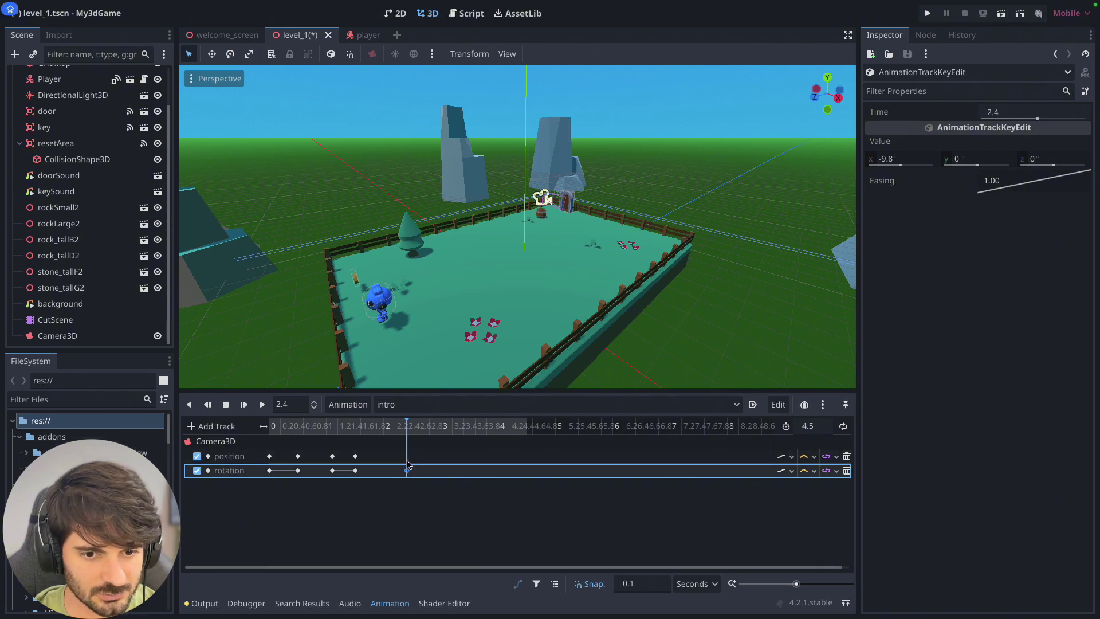
left_click(297, 456)
right_click(298, 456)
left_click(326, 490)
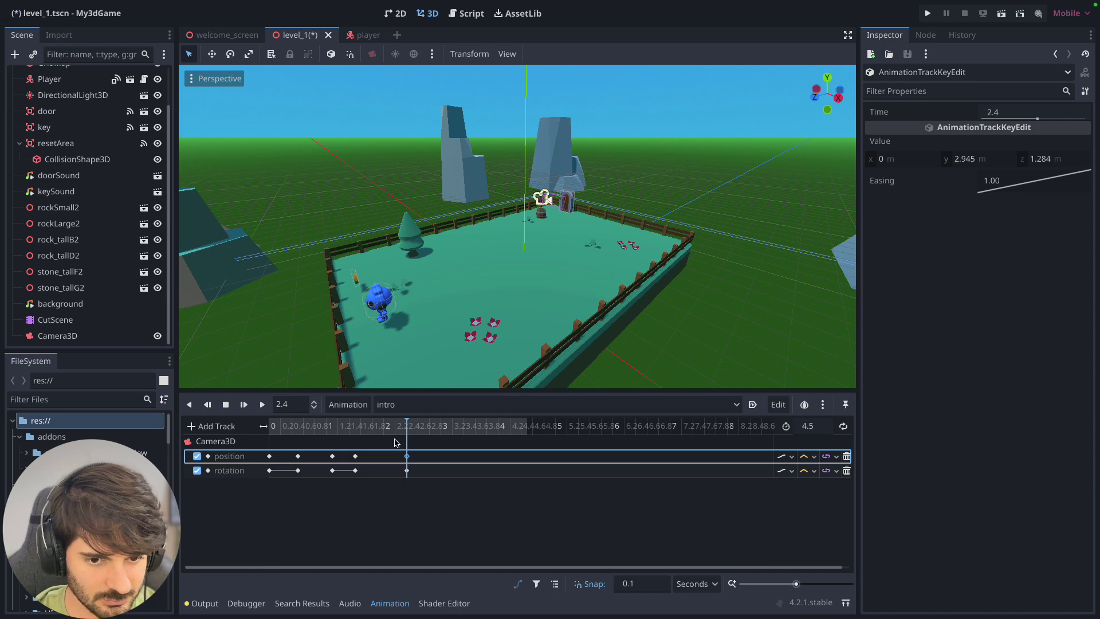
Copy the starting position and rotation keys to 4 s, then scrub back to 0.
left_click_drag(408, 422, 499, 423)
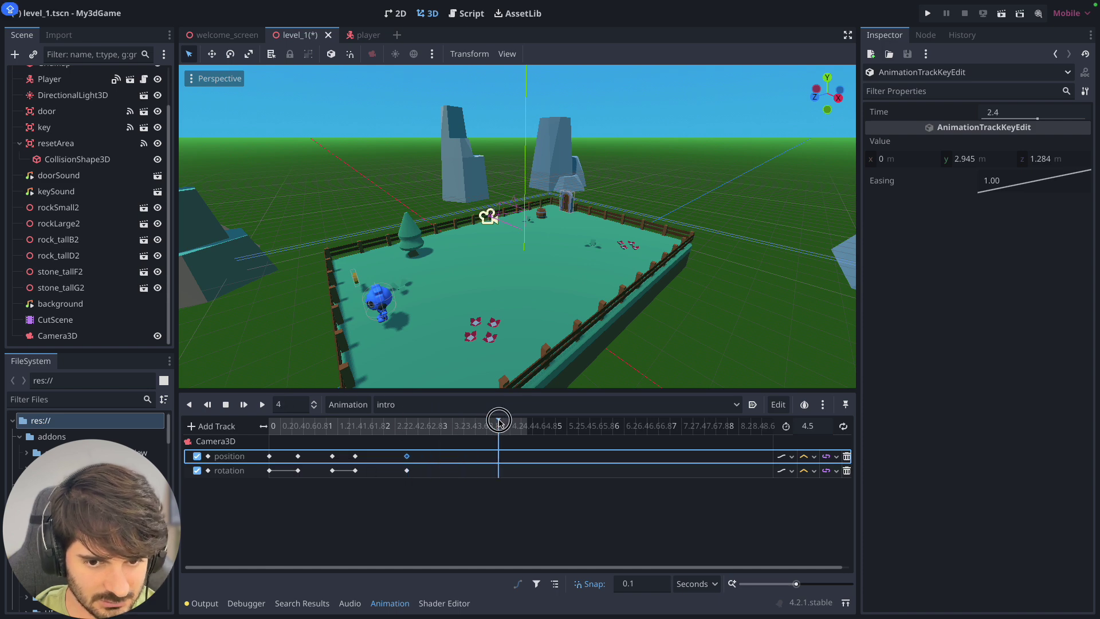
left_click(269, 456)
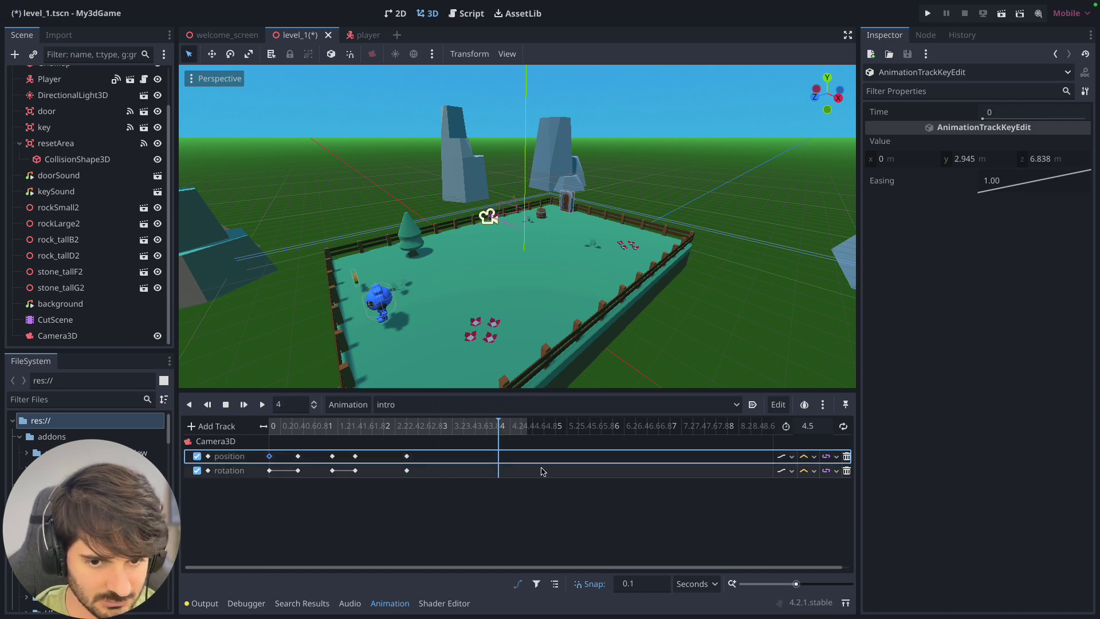
right_click(272, 460)
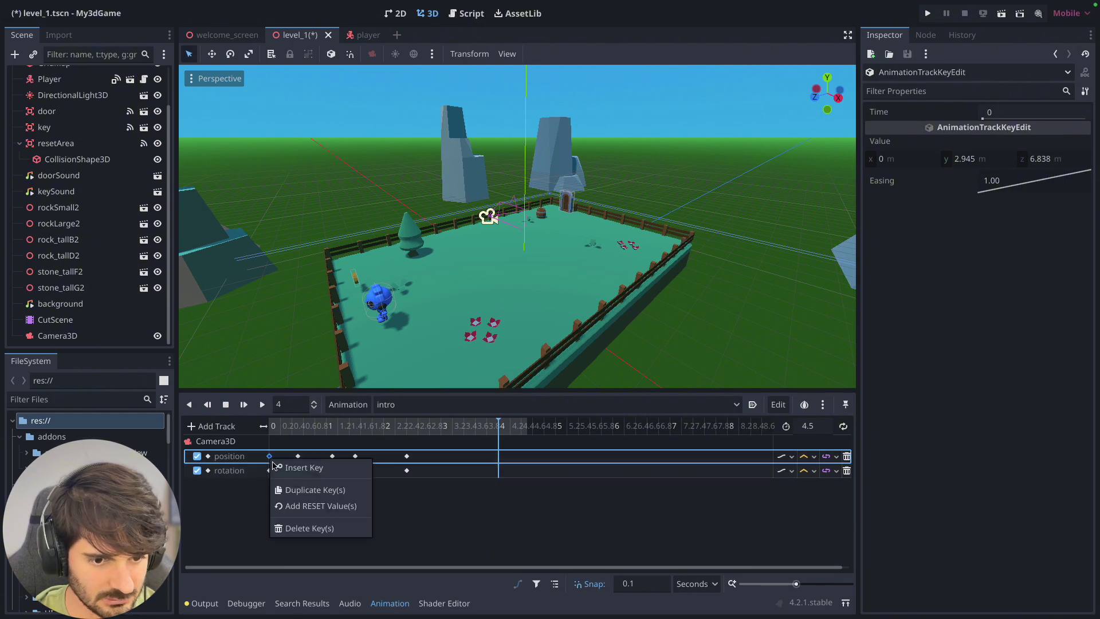
left_click(287, 489)
left_click(270, 471)
right_click(270, 471)
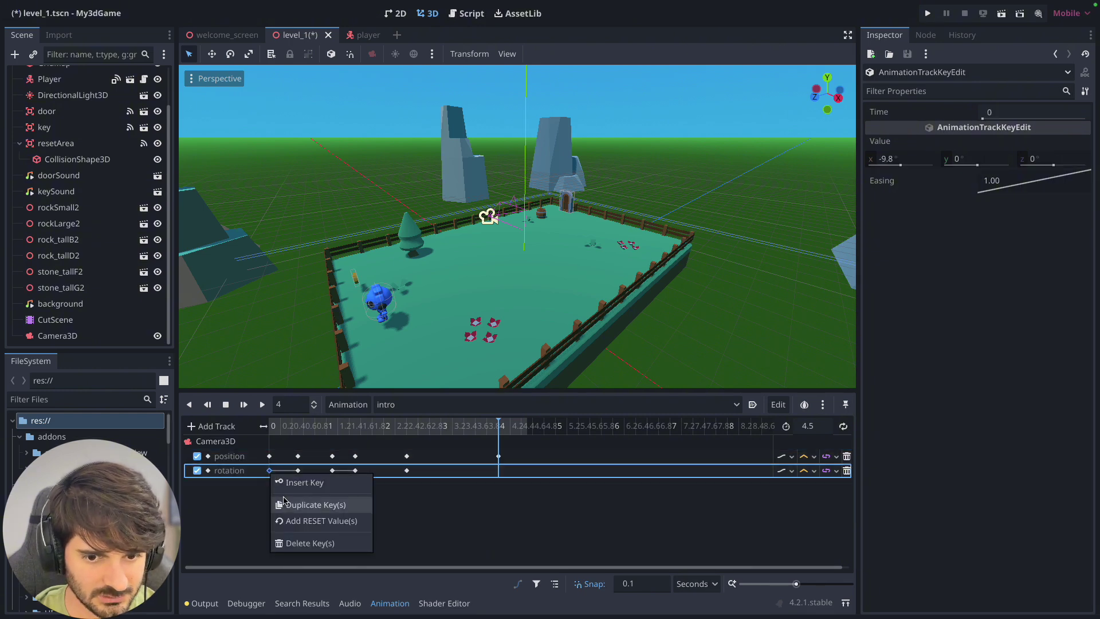
left_click(286, 503)
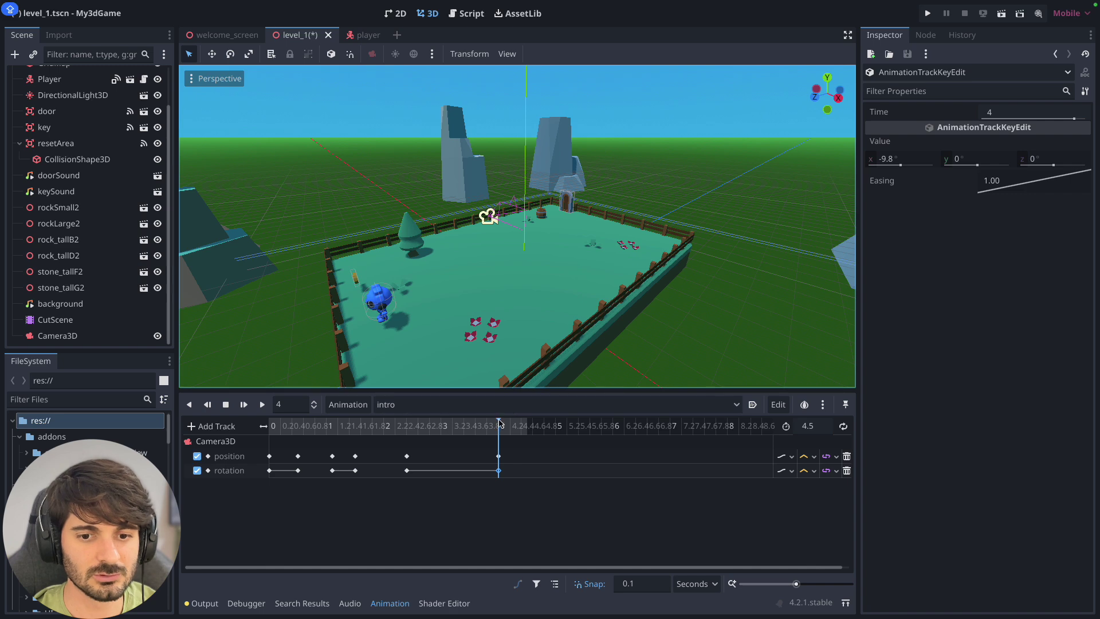
mouse_move(498, 426)
left_mouse_down()
mouse_move(352, 427)
mouse_move(471, 431)
left_mouse_up()
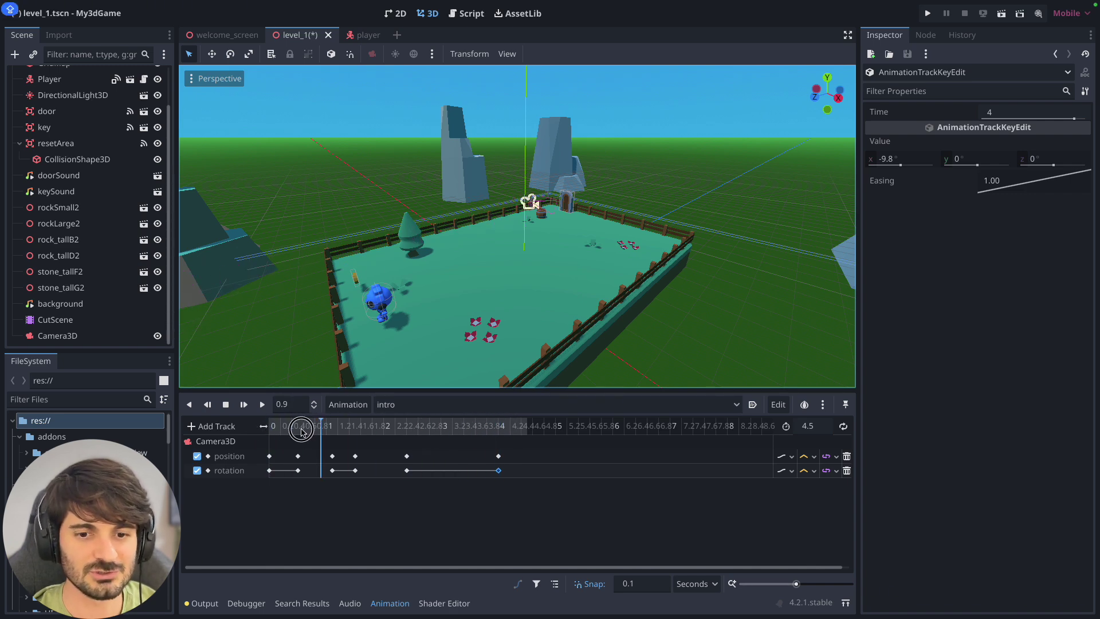
left_click_drag(471, 431, 236, 431)
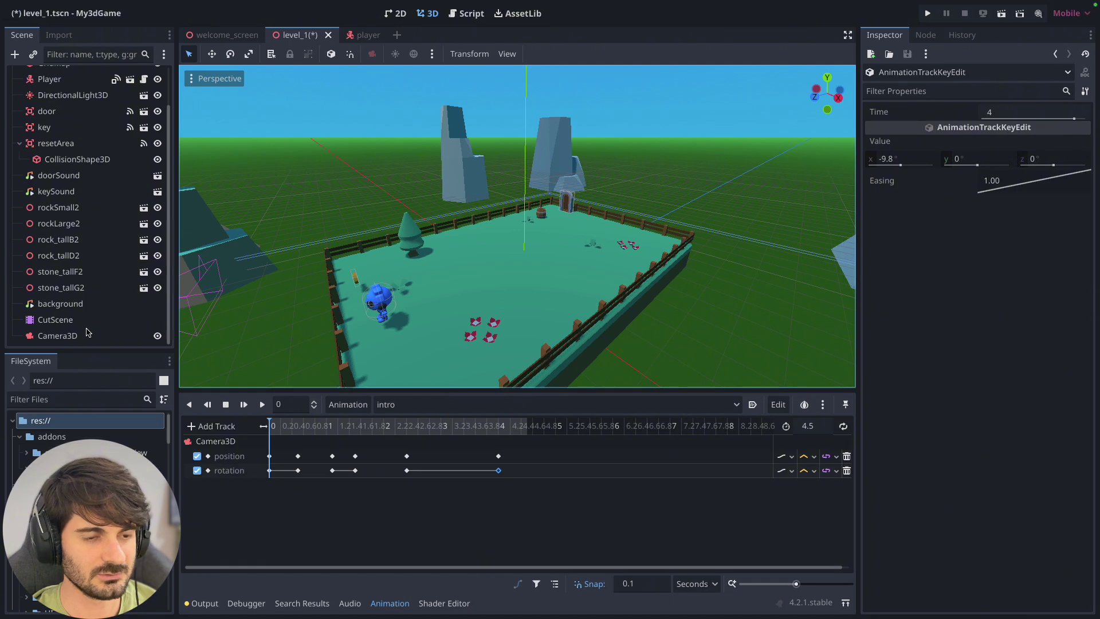
Preview the intro through Camera3D's inset, playing it twice while resizing the preview.
left_click(59, 338)
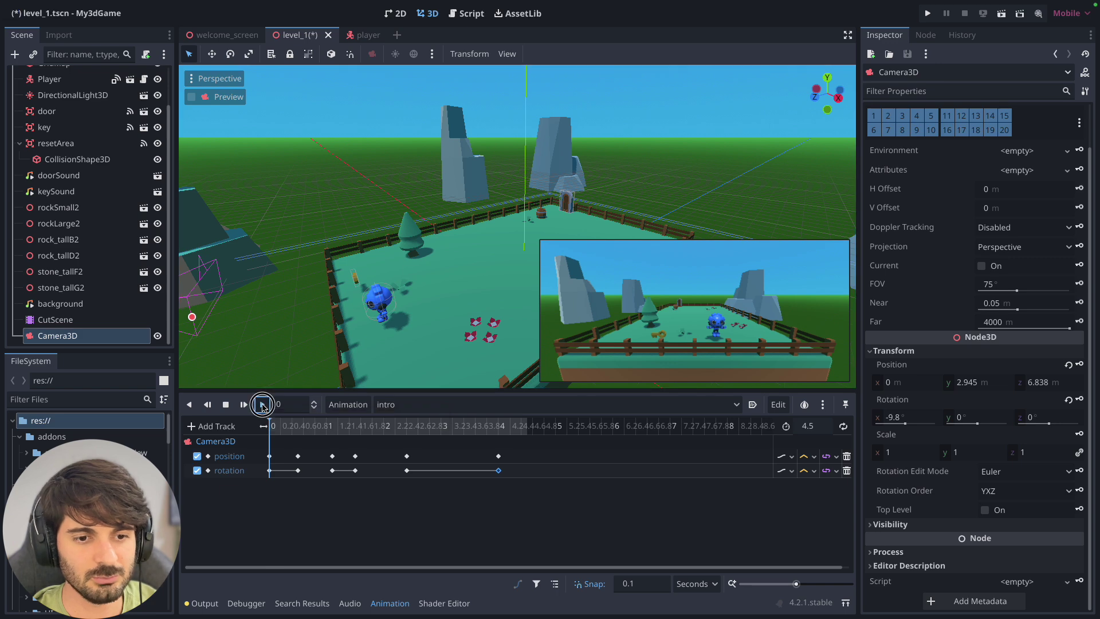
left_click(243, 404)
left_click_drag(547, 246, 420, 195)
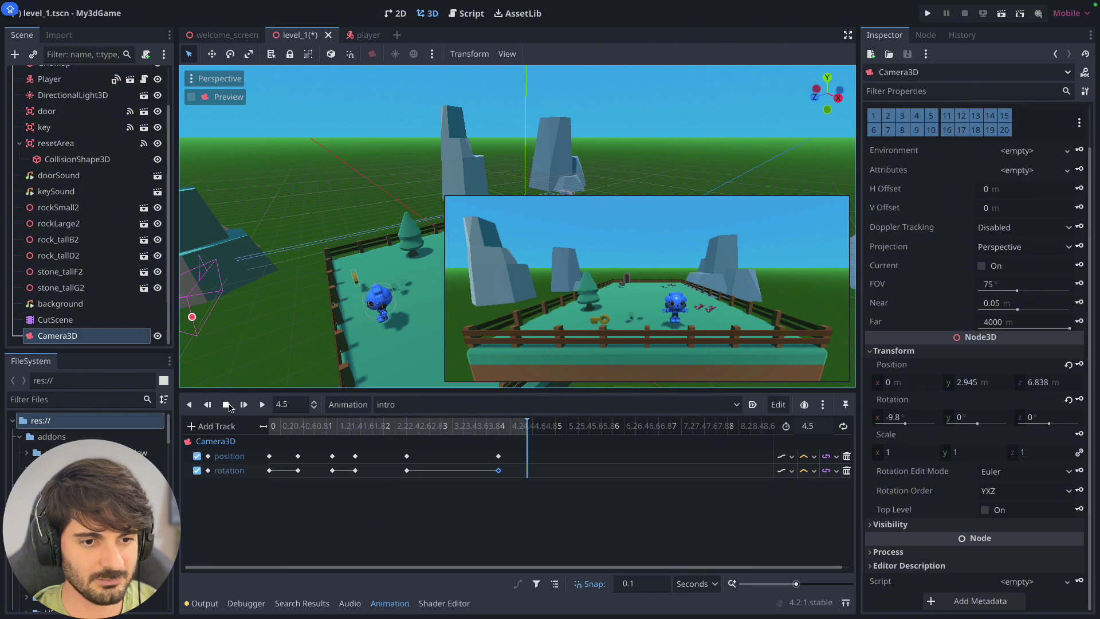
left_click(262, 405)
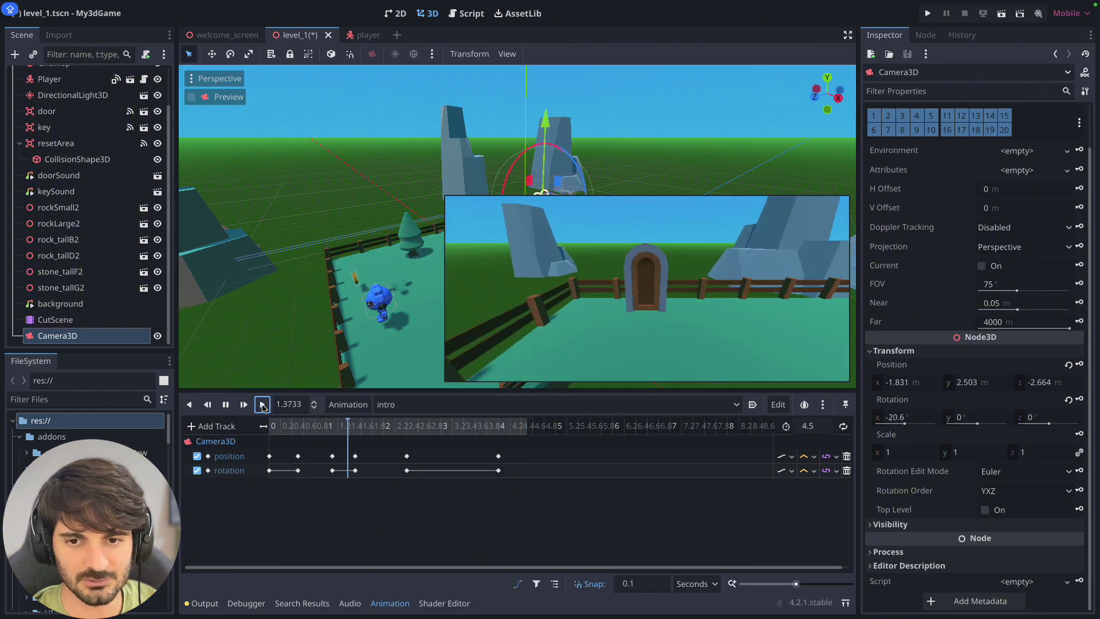
left_click_drag(476, 209, 522, 232)
Set the intro length to 8 and drag the later keyframes further right.
left_click(832, 426)
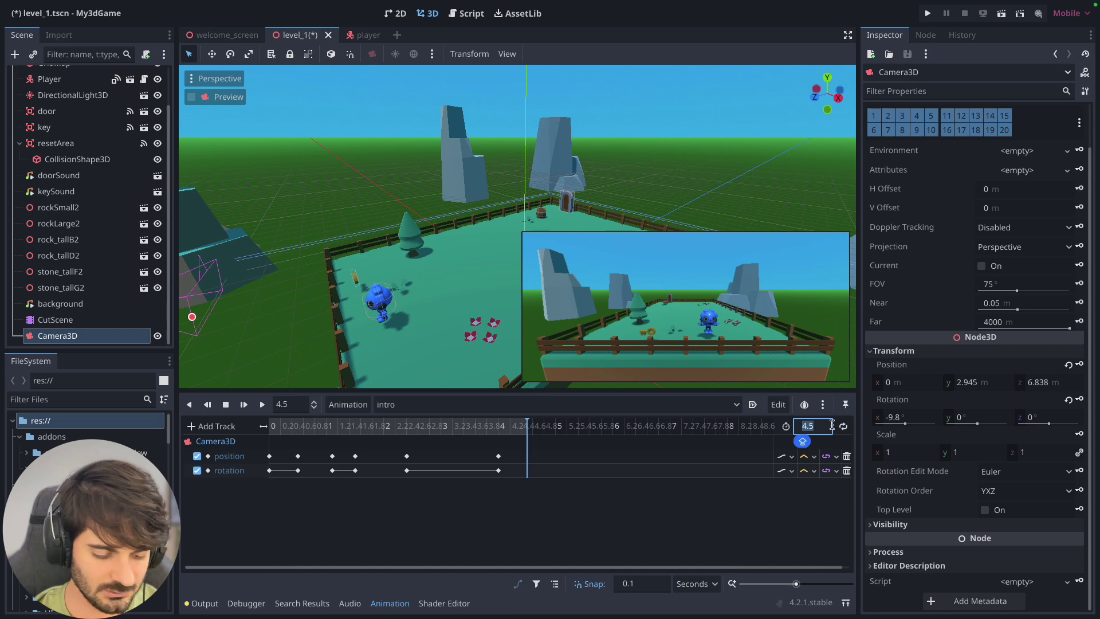
type("8")
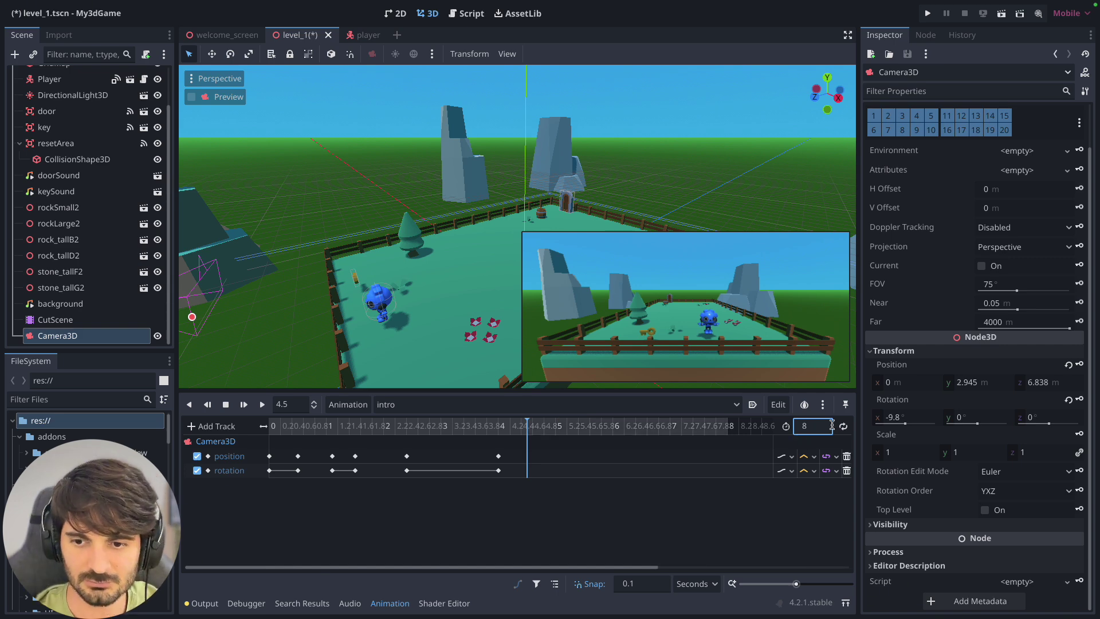
left_click_drag(529, 502, 404, 457)
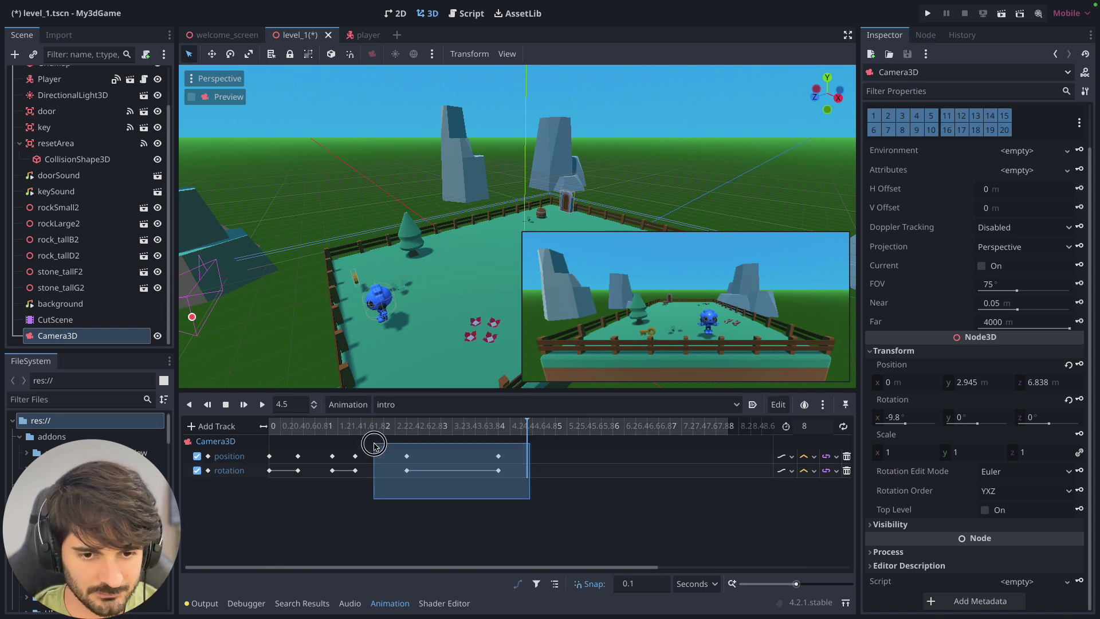
left_click_drag(342, 444, 524, 509)
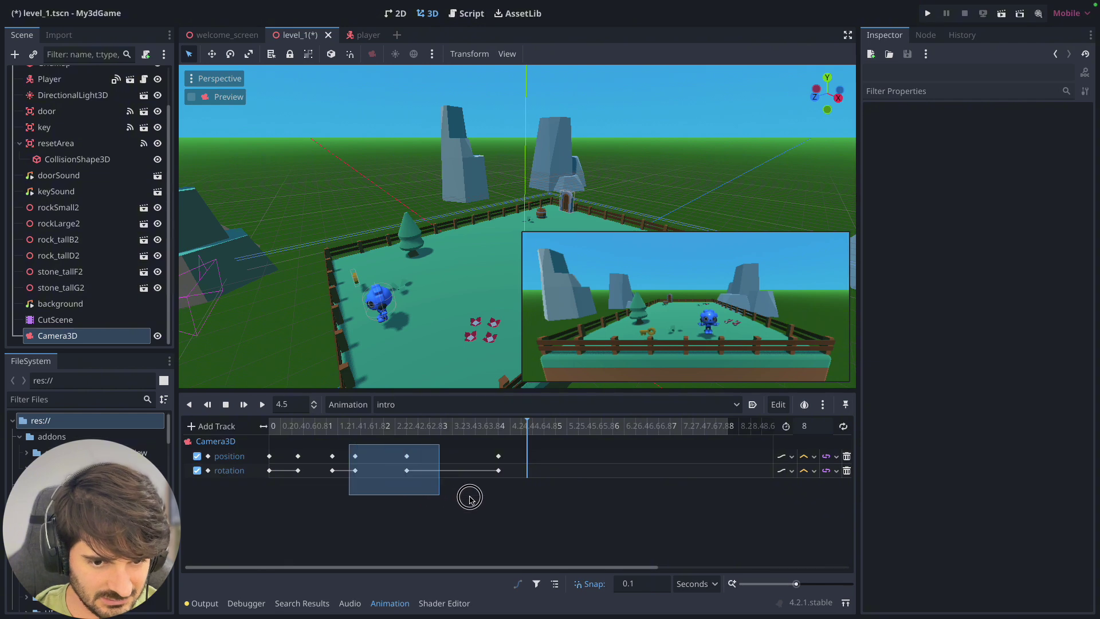
left_click_drag(500, 472, 700, 471)
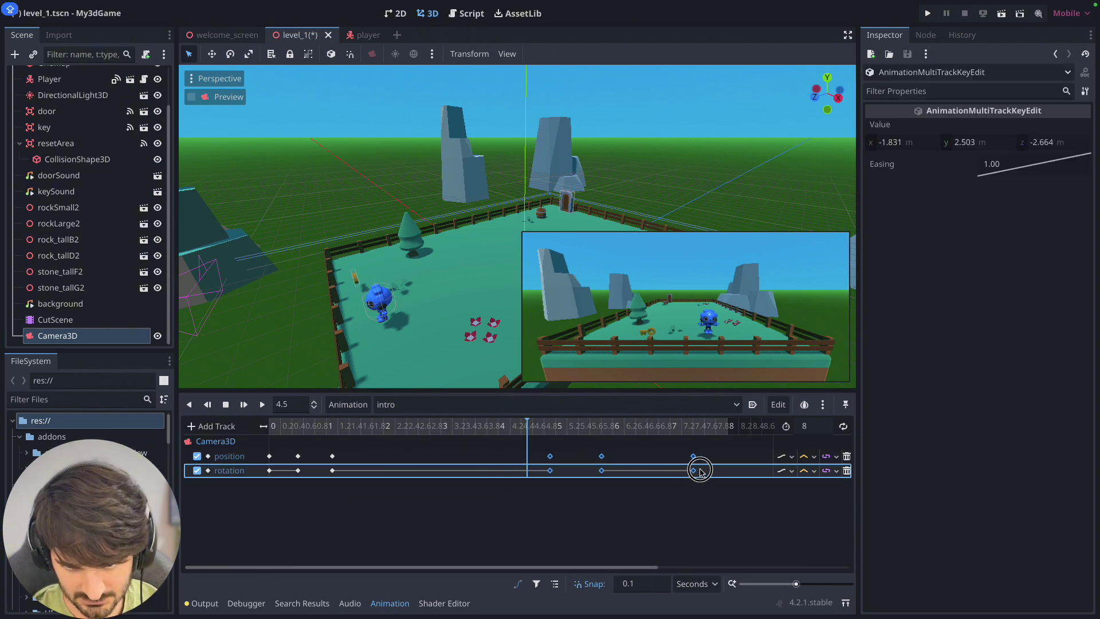
Shift the next two keyframes later along the timeline.
left_click(298, 470)
left_click_drag(298, 470, 467, 478)
left_click(332, 462)
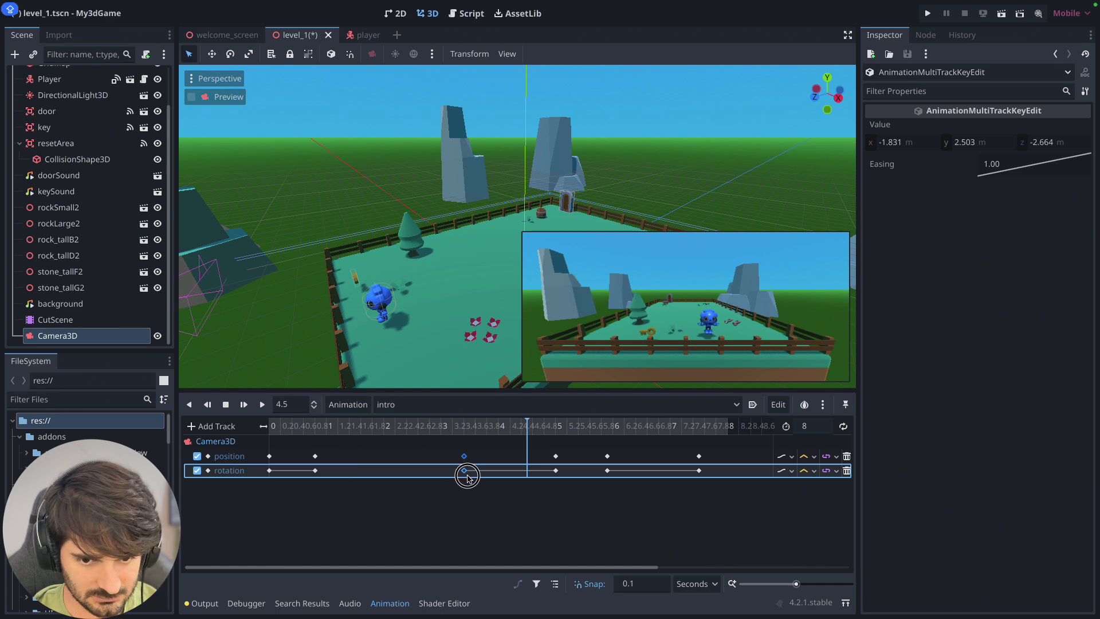
mouse_move(304, 497)
left_mouse_down()
mouse_move(330, 445)
mouse_move(345, 473)
left_mouse_up()
Play the retimed intro and spread the middle and remaining keyframes further apart.
left_click(262, 404)
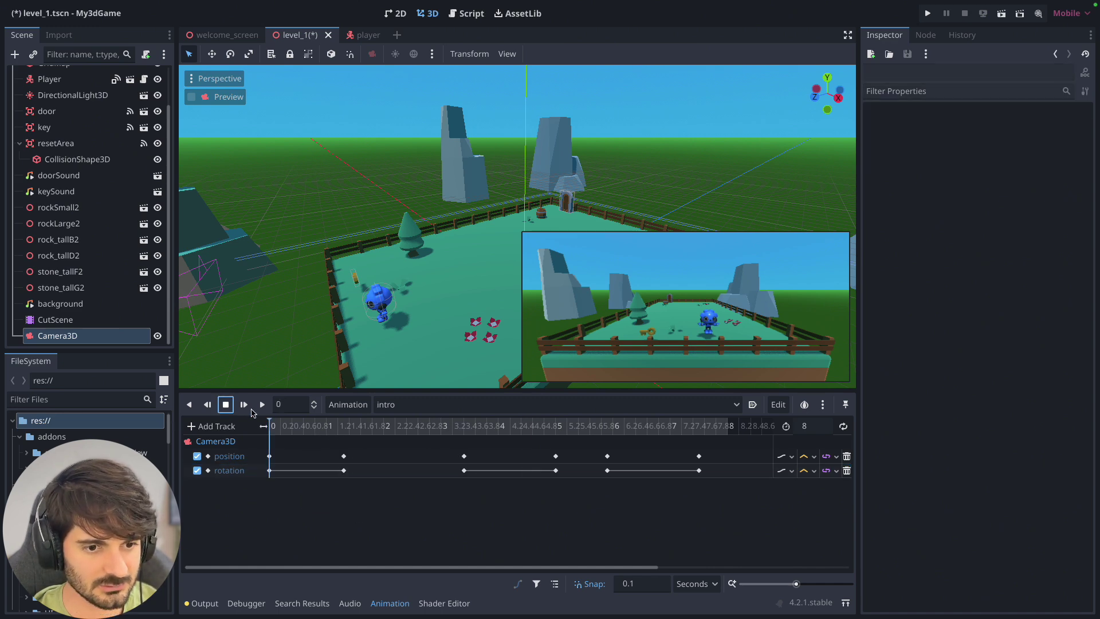
left_click_drag(464, 463, 510, 463)
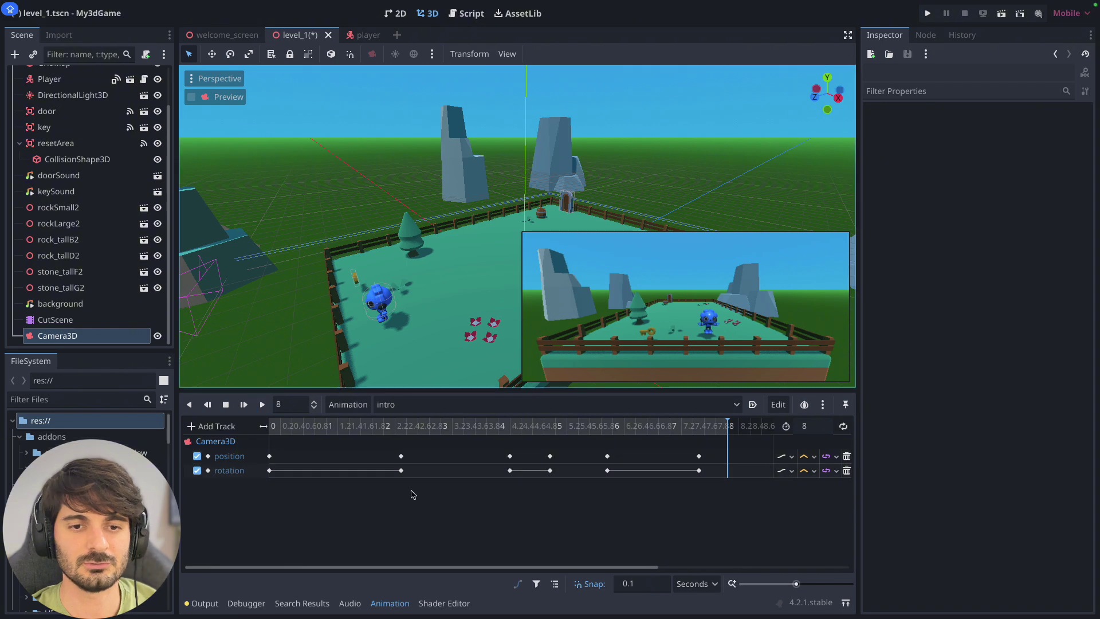
left_click_drag(344, 463, 401, 463)
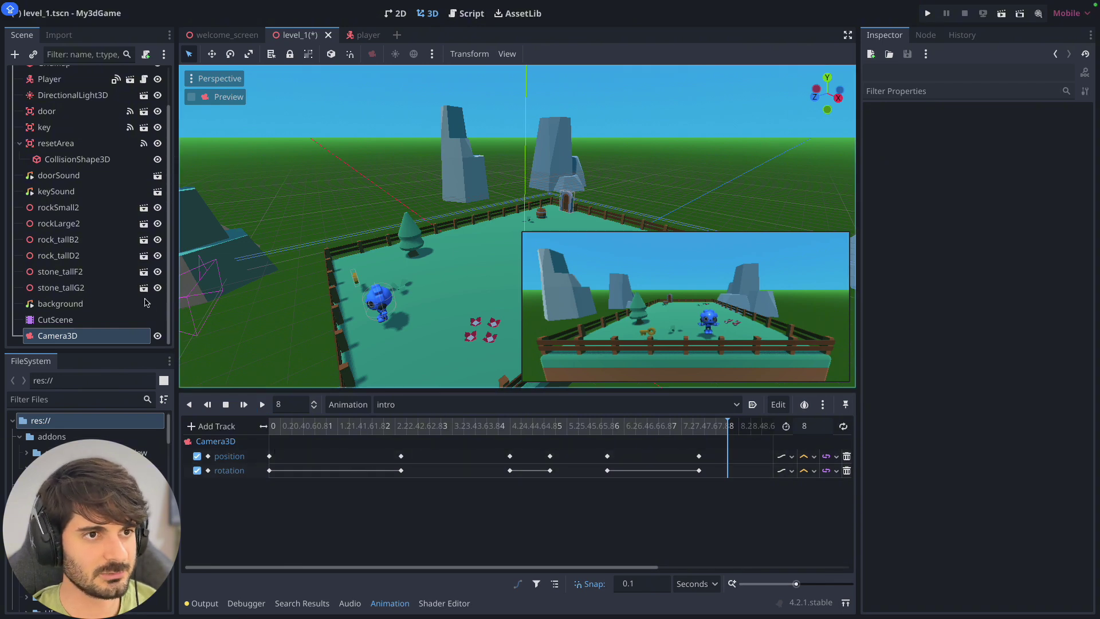
Select the CutScene animation player and orbit the view around the arena.
key("Up")
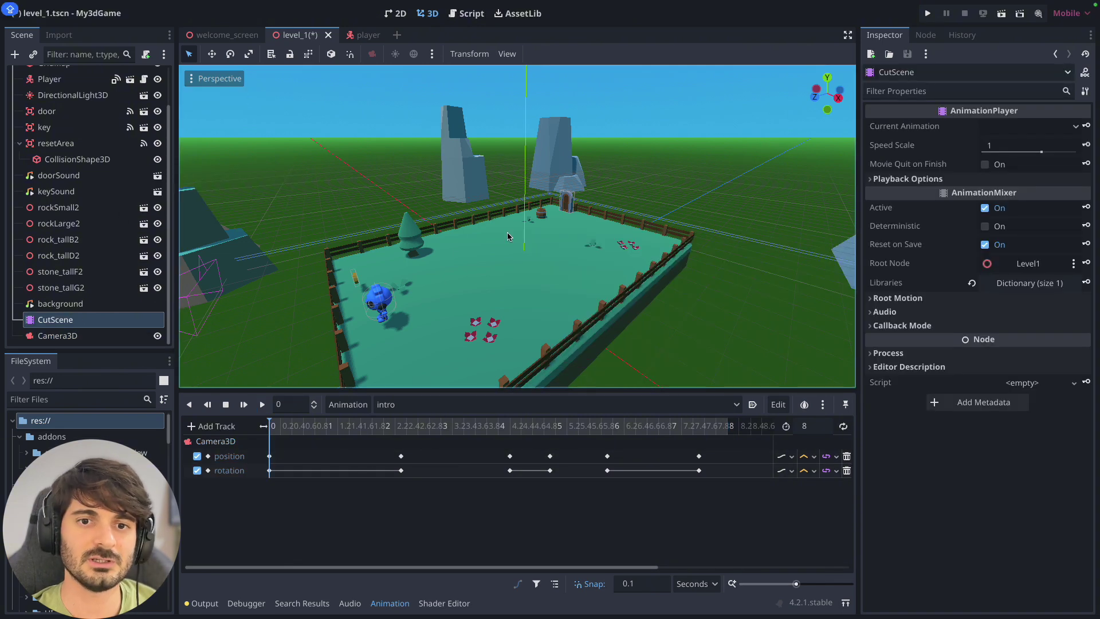
middle_click_drag(513, 251, 633, 317)
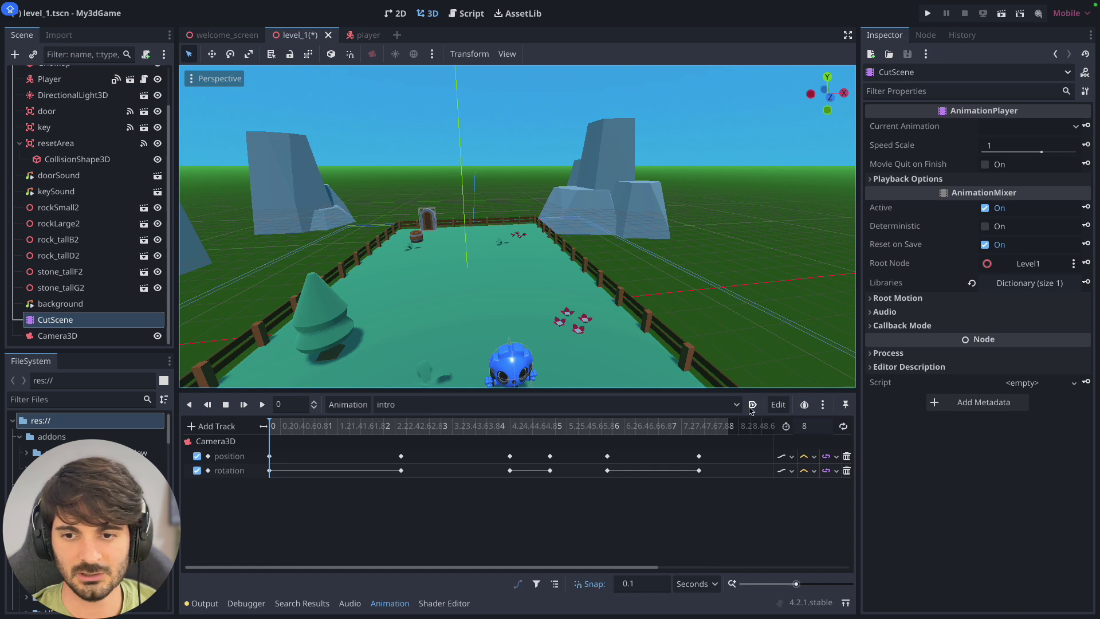
scroll(73, 97, "up", 3)
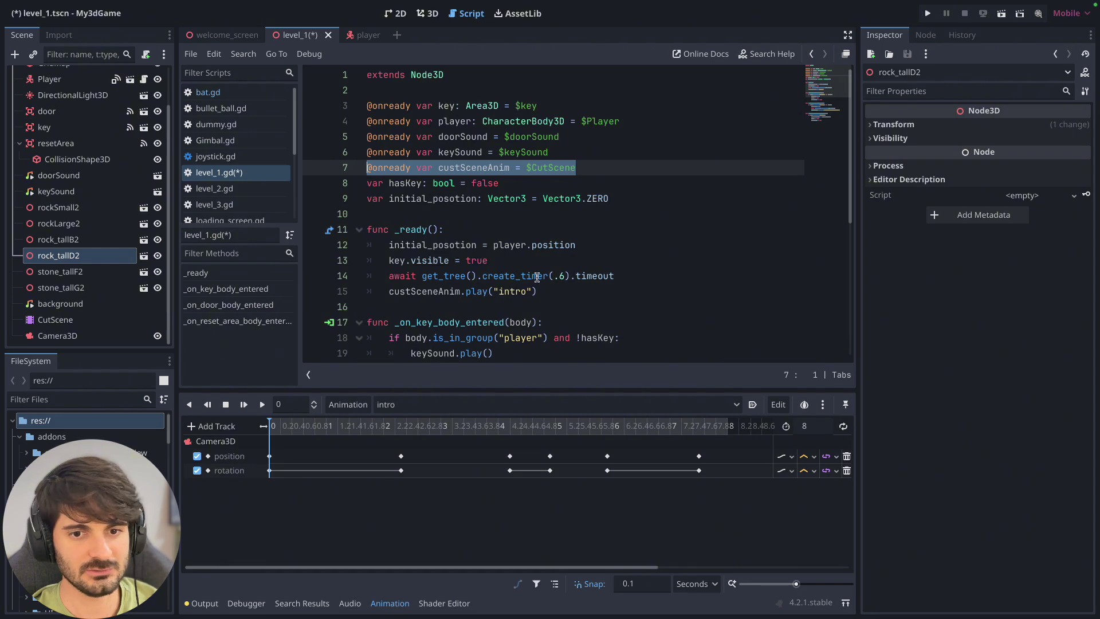
Review the await and play 'intro' lines in _ready, then save with Ctrl+S.
left_click(548, 291)
key("shift+Up")
key("shift+Home")
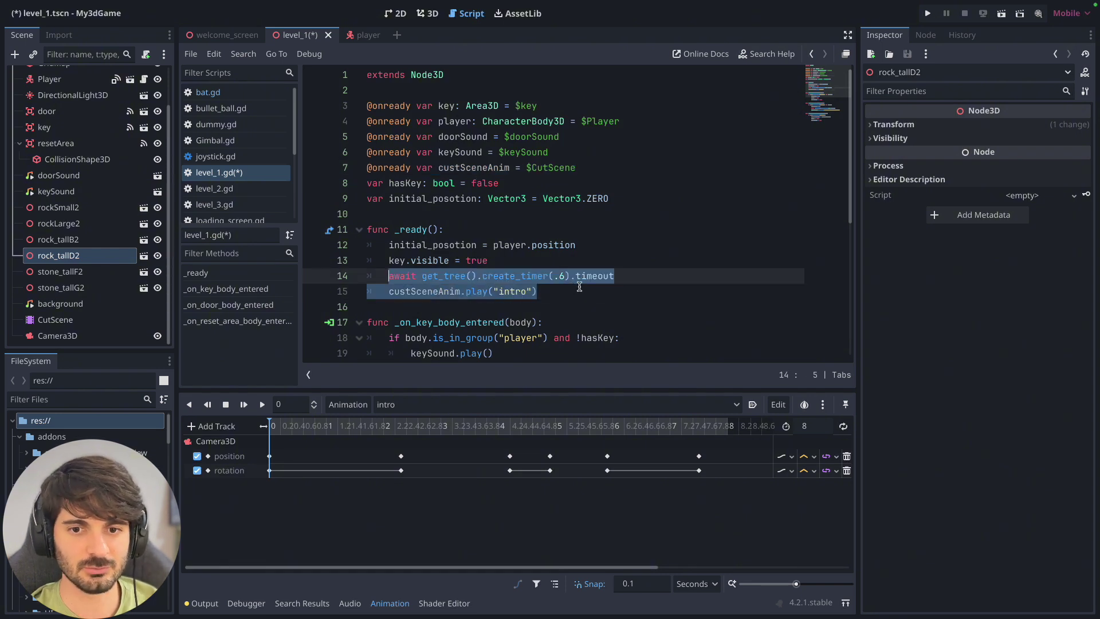
left_click(565, 289)
double_click(510, 291)
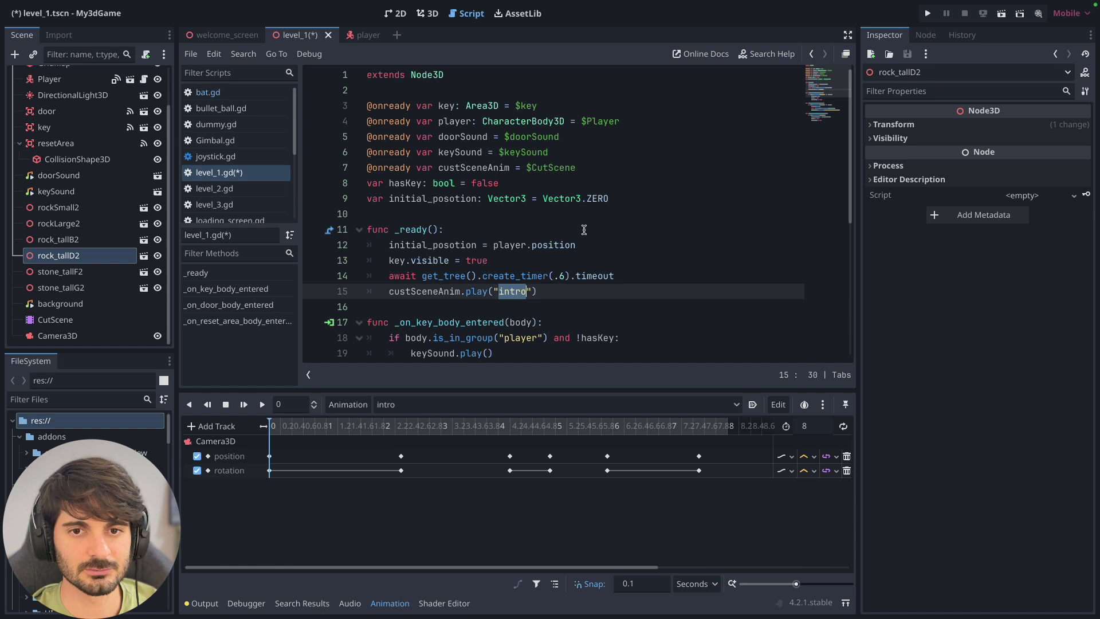
key("ctrl+s")
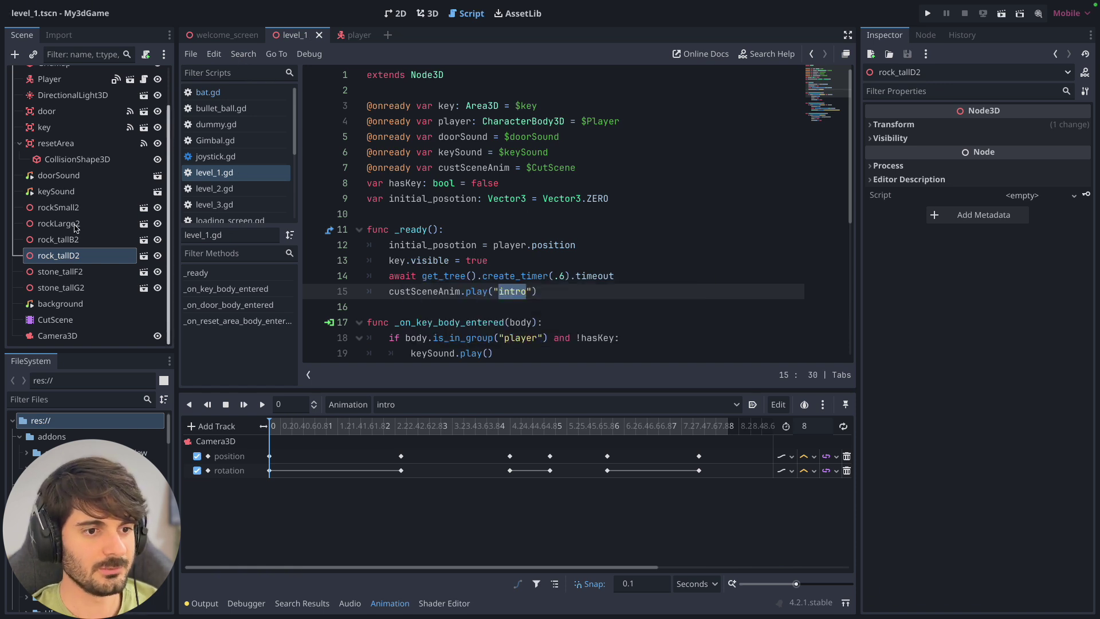
Check the Current setting on the player's and level's Camera3D, then select CutScene.
scroll(48, 136, "up", 2)
left_click(81, 129)
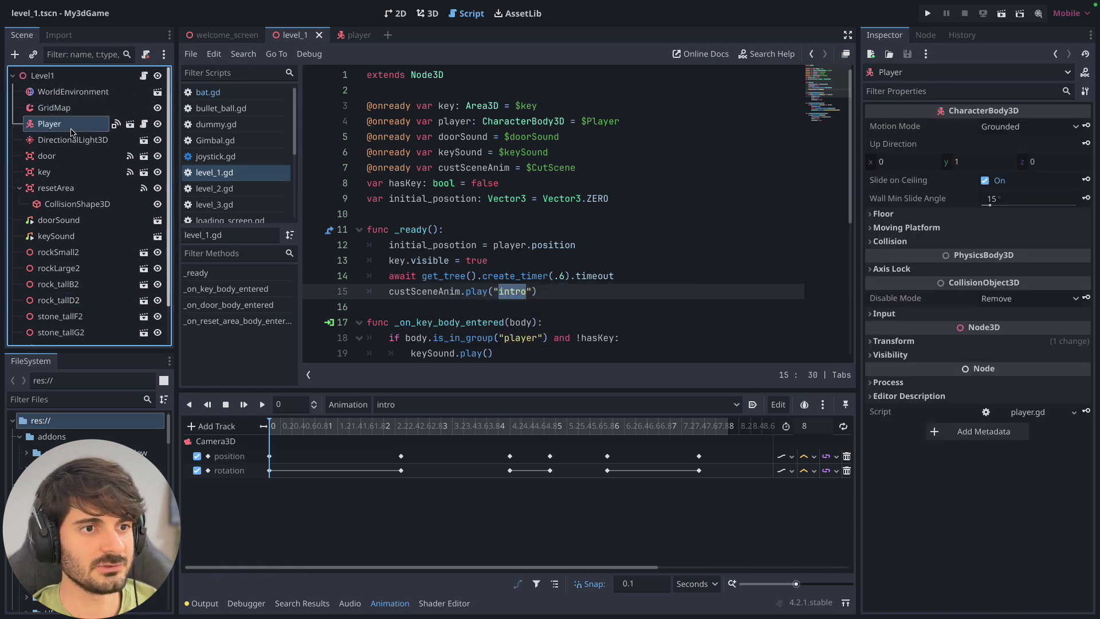
left_click(125, 126)
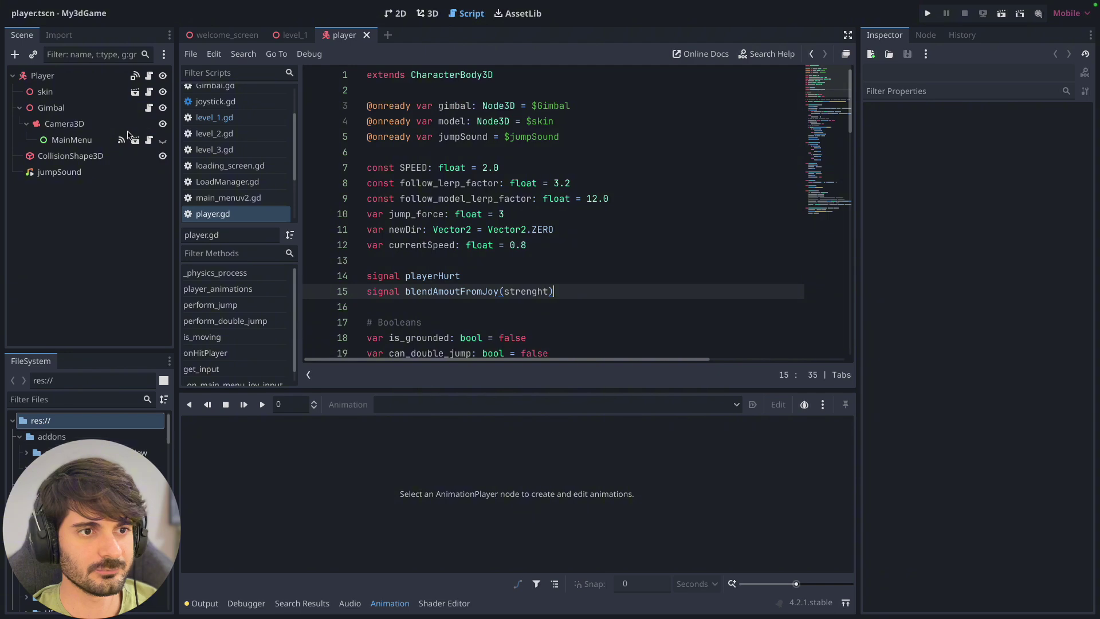
left_click(64, 125)
left_click(281, 38)
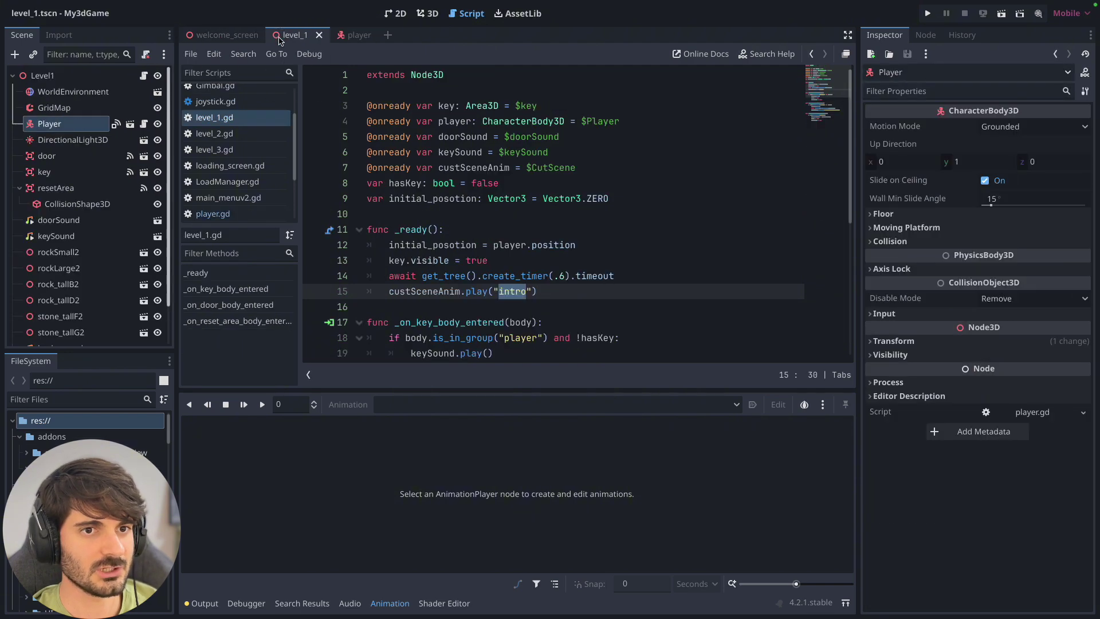
scroll(68, 208, "down", 3)
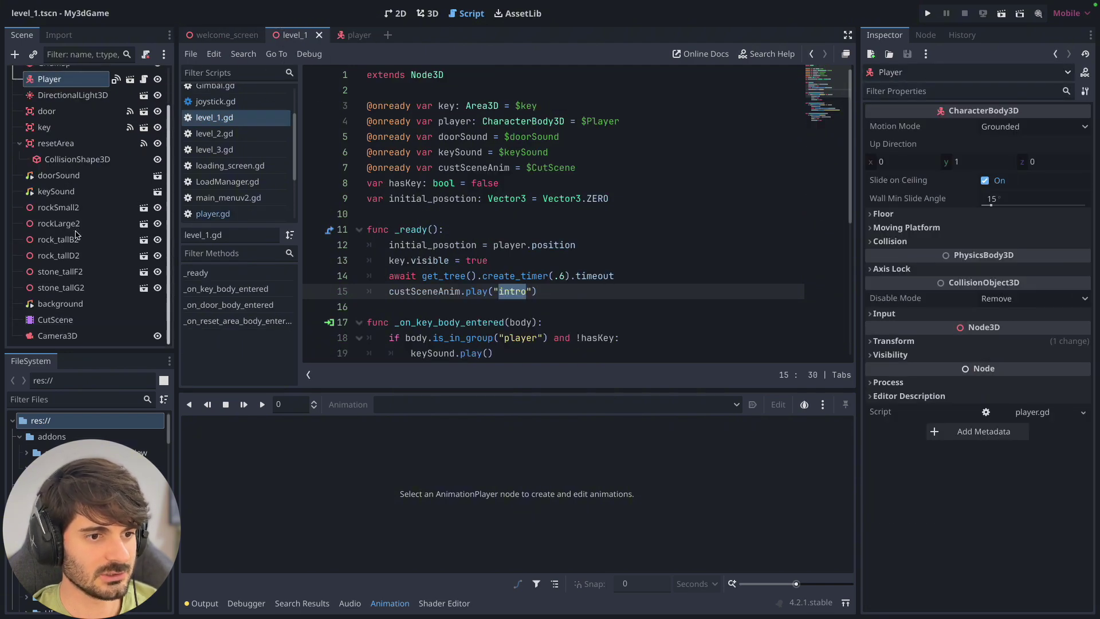
left_click(66, 337)
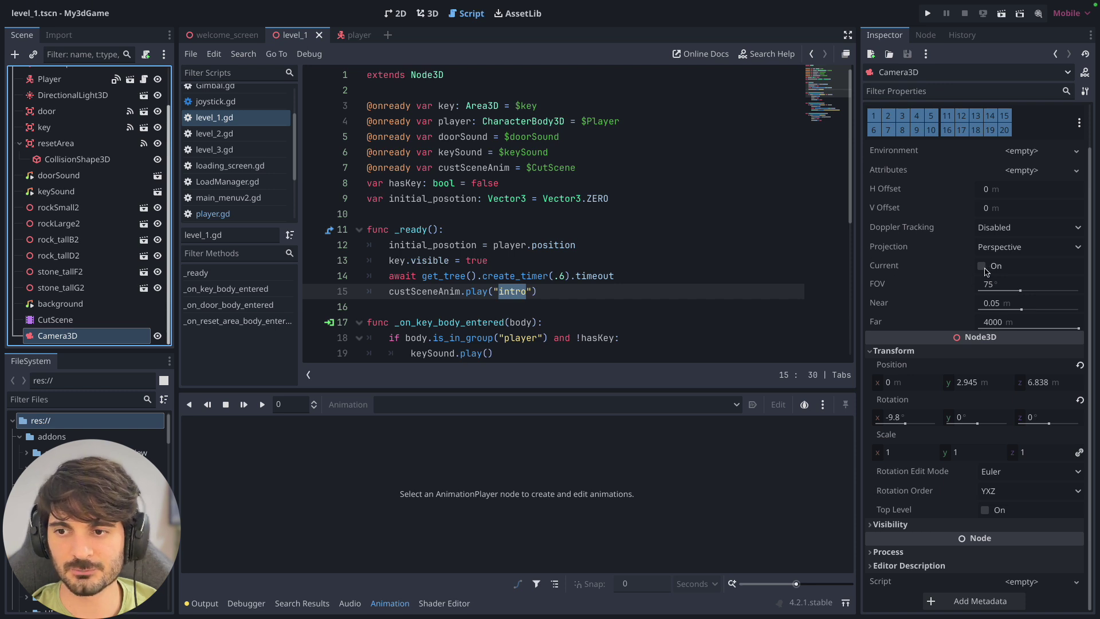
left_click(56, 319)
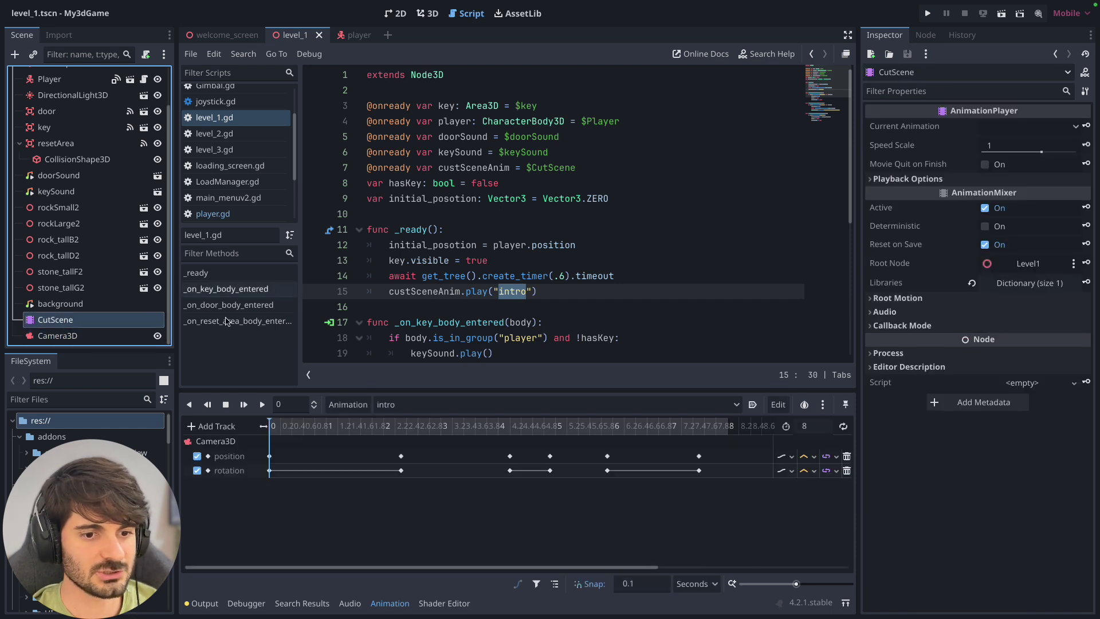
Add a property track for Camera3D's current property to the intro animation.
left_click(225, 427)
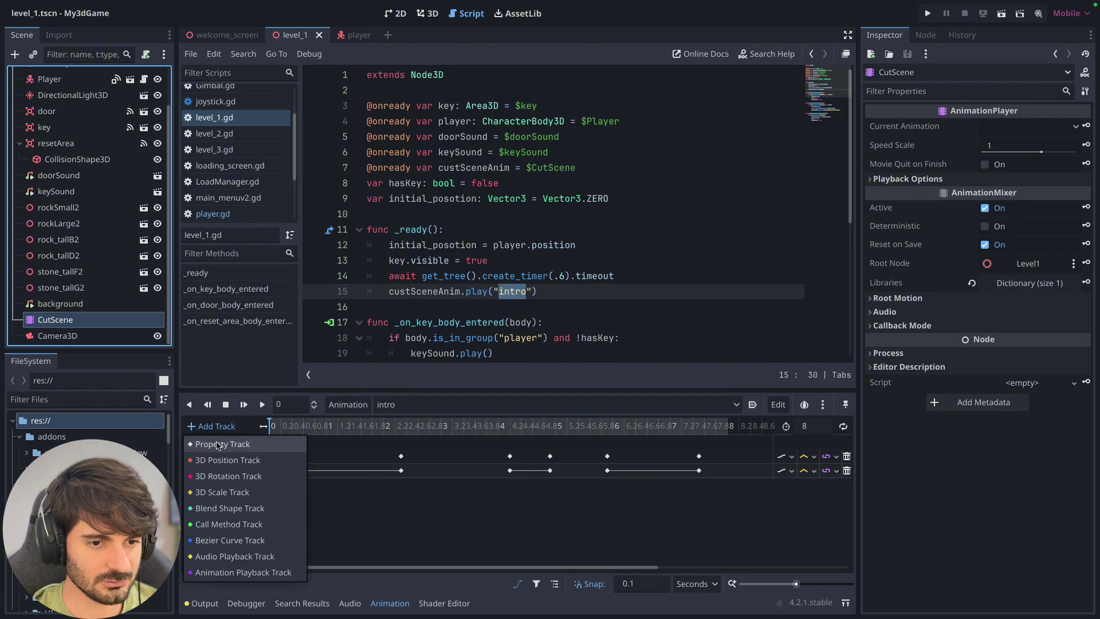
left_click(218, 444)
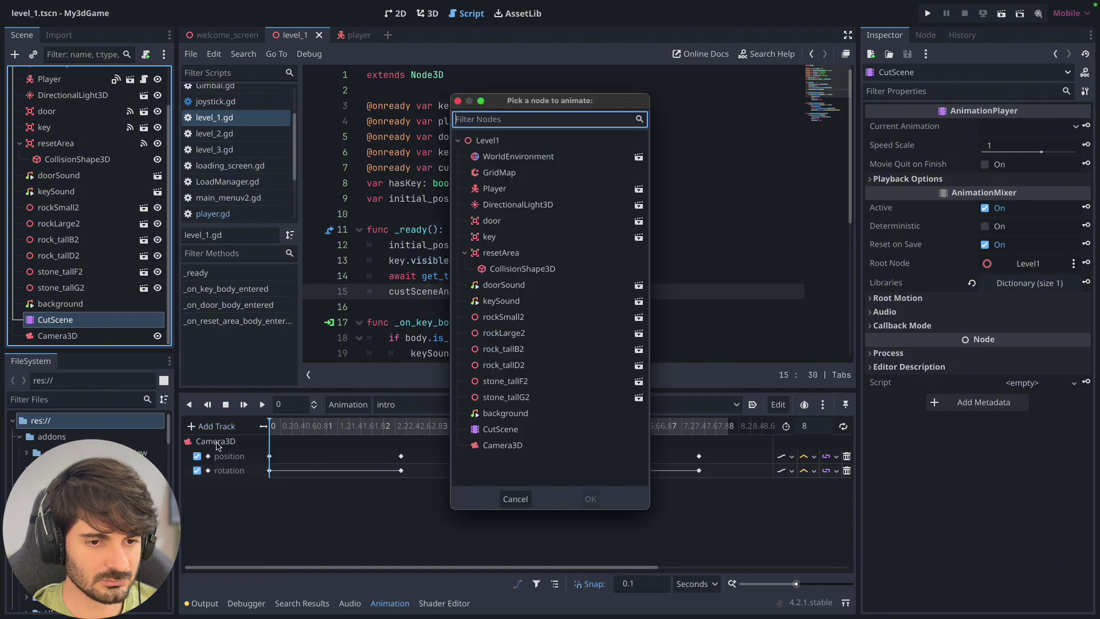
double_click(497, 445)
type("curr")
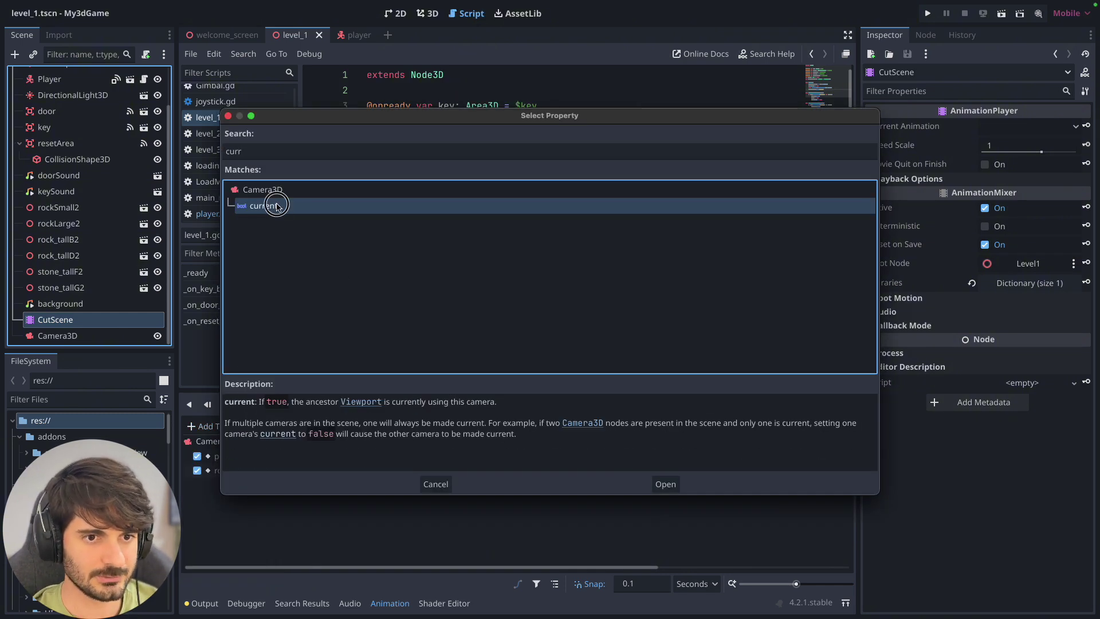
double_click(277, 206)
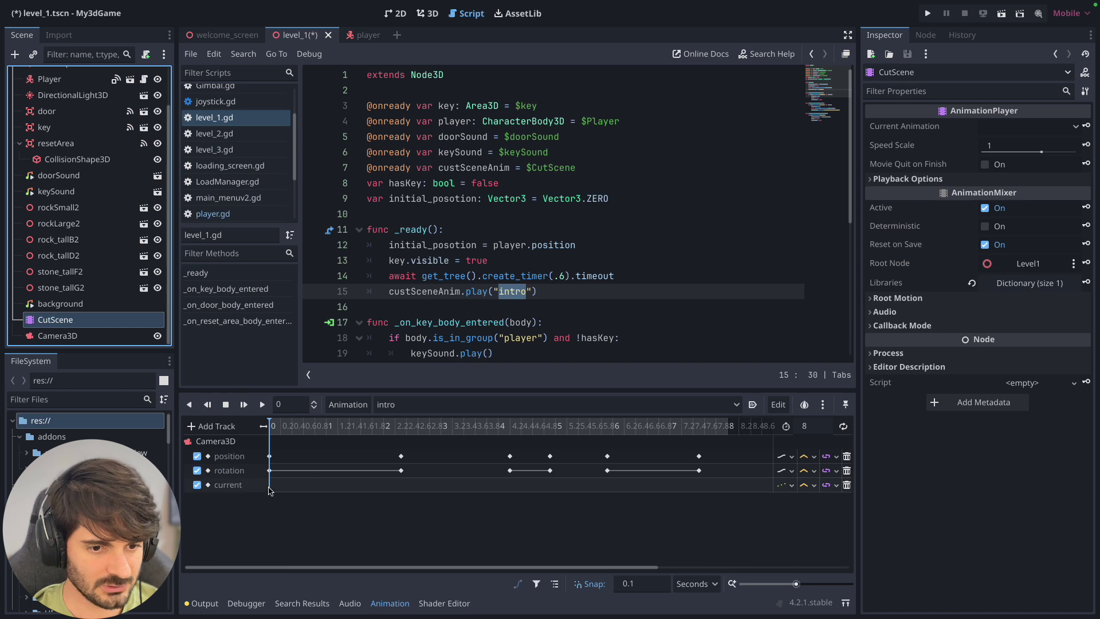
Key current on at 0 s and off at 8 s.
right_click(271, 487)
left_click(293, 495)
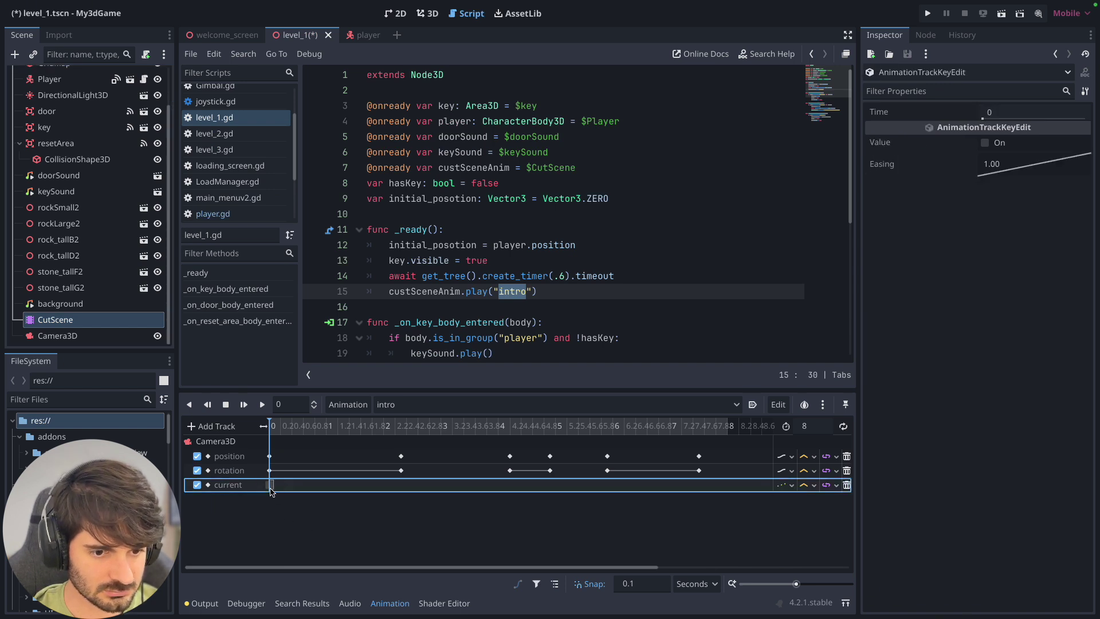
left_click(986, 143)
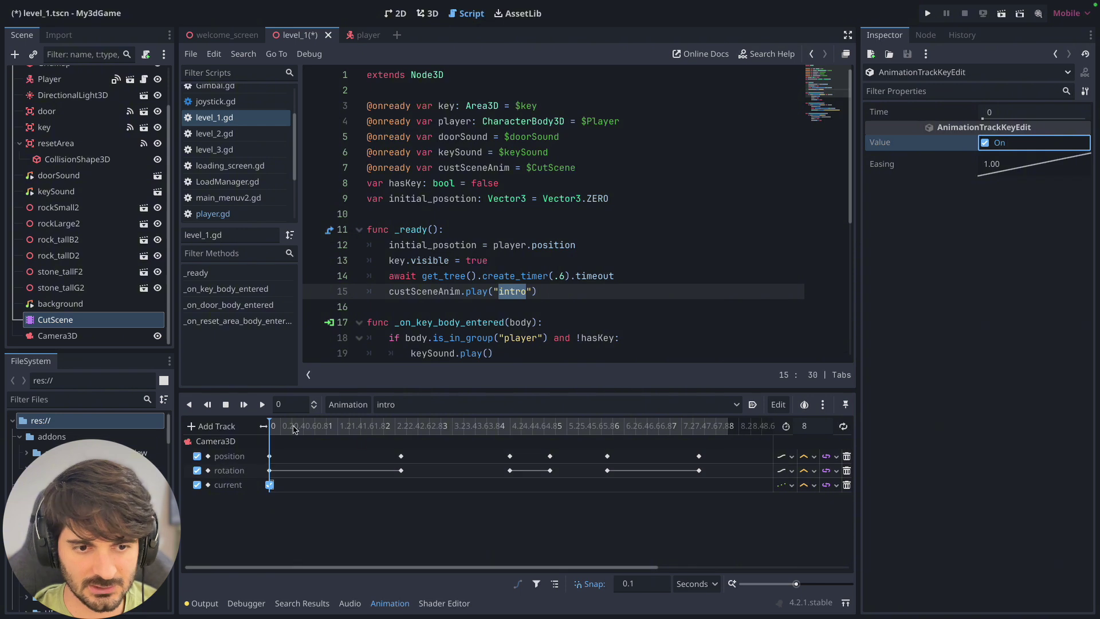
left_click_drag(379, 418, 731, 431)
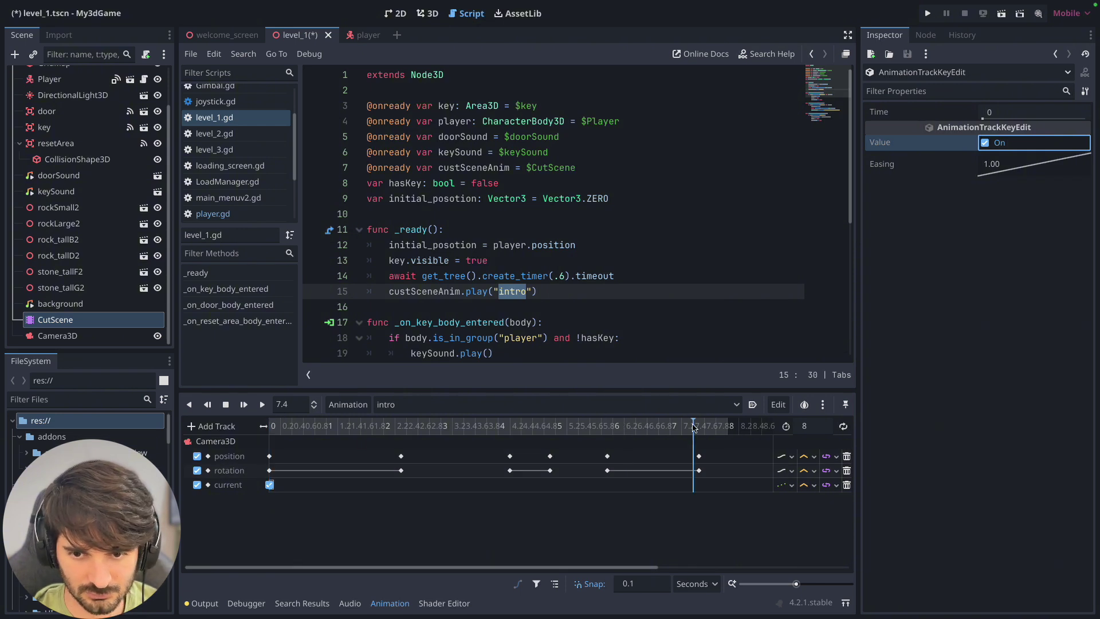
right_click(728, 487)
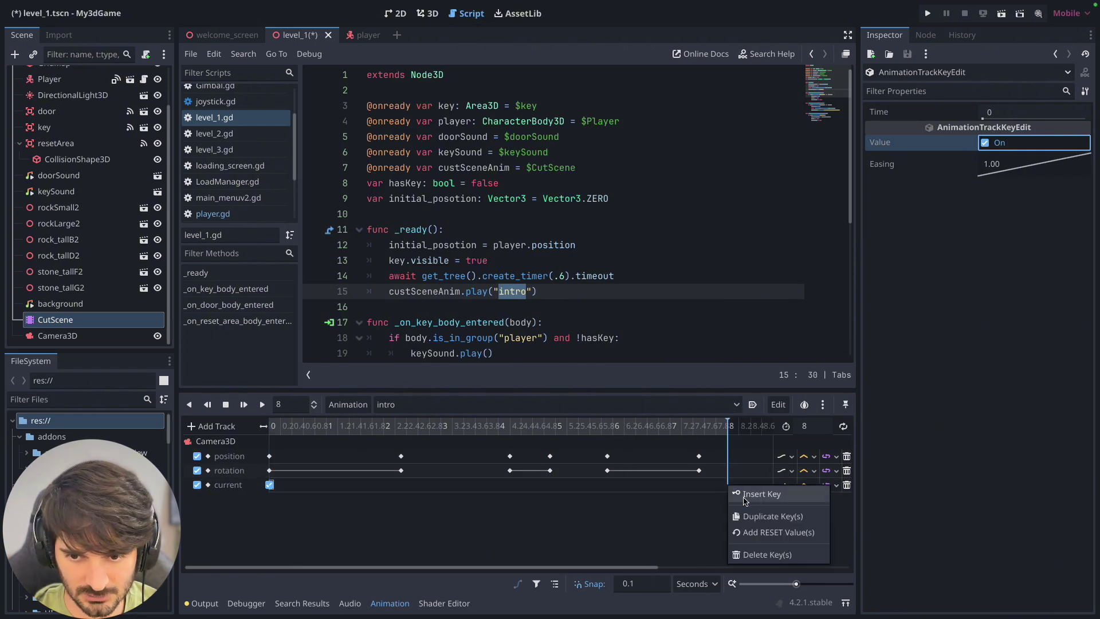
left_click(750, 495)
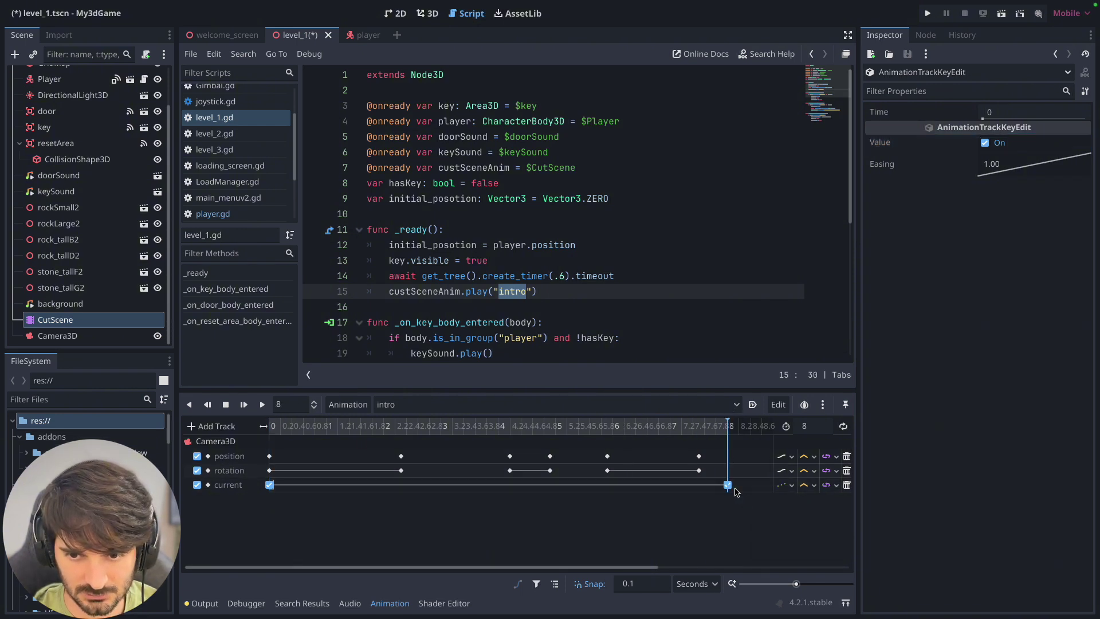
left_click(985, 143)
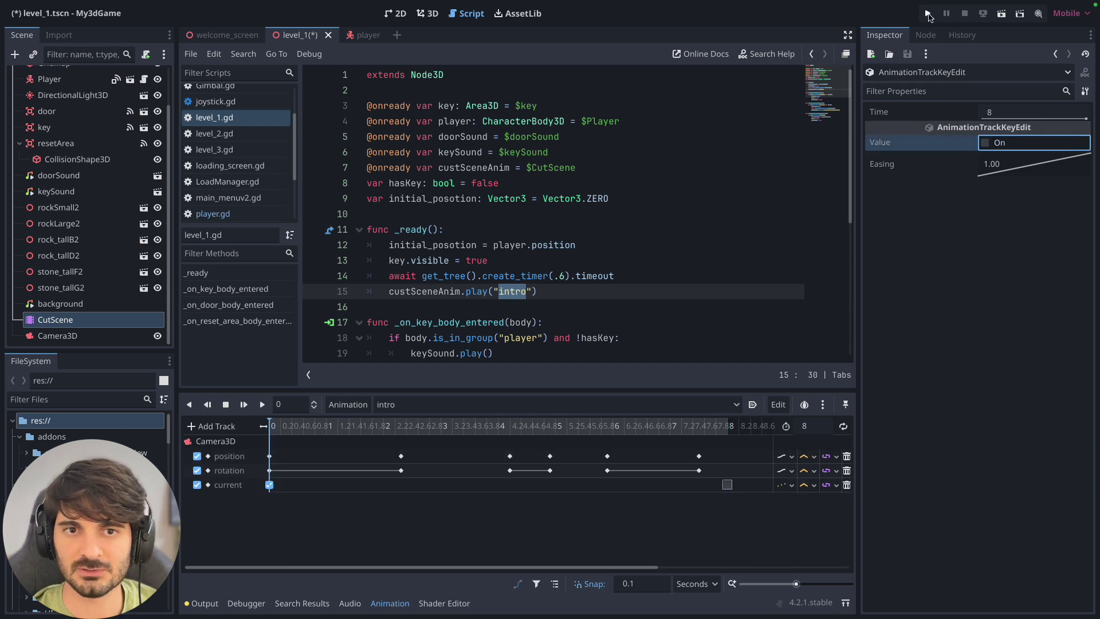
Run the project, start from the main menu, and walk the robot to the golden key.
left_click(930, 18)
left_click(216, 314)
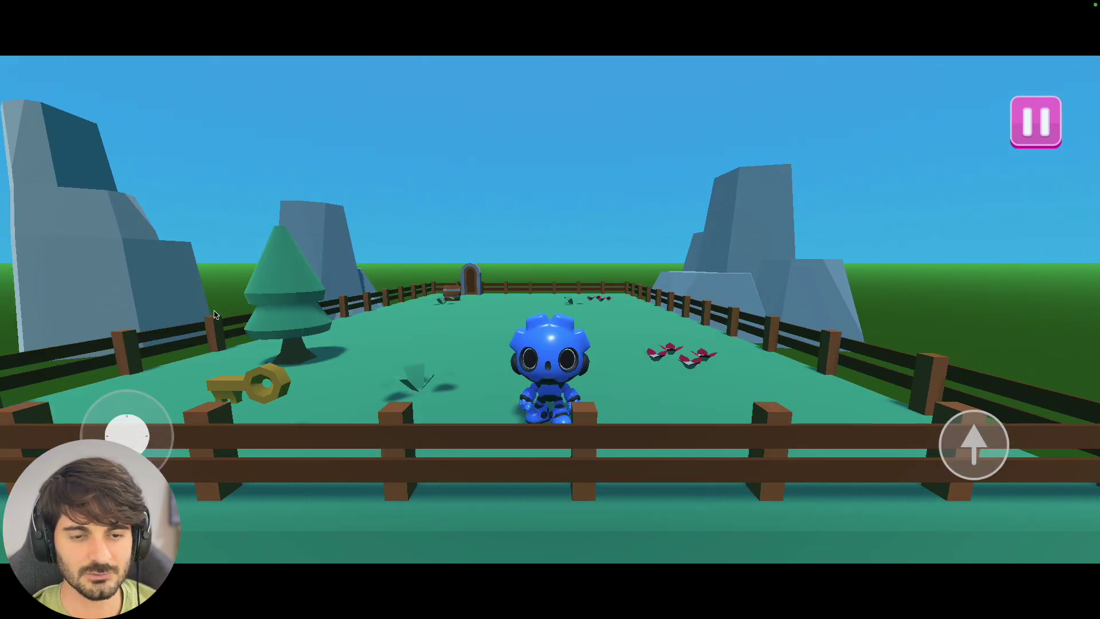
left_click_drag(127, 435, 112, 395)
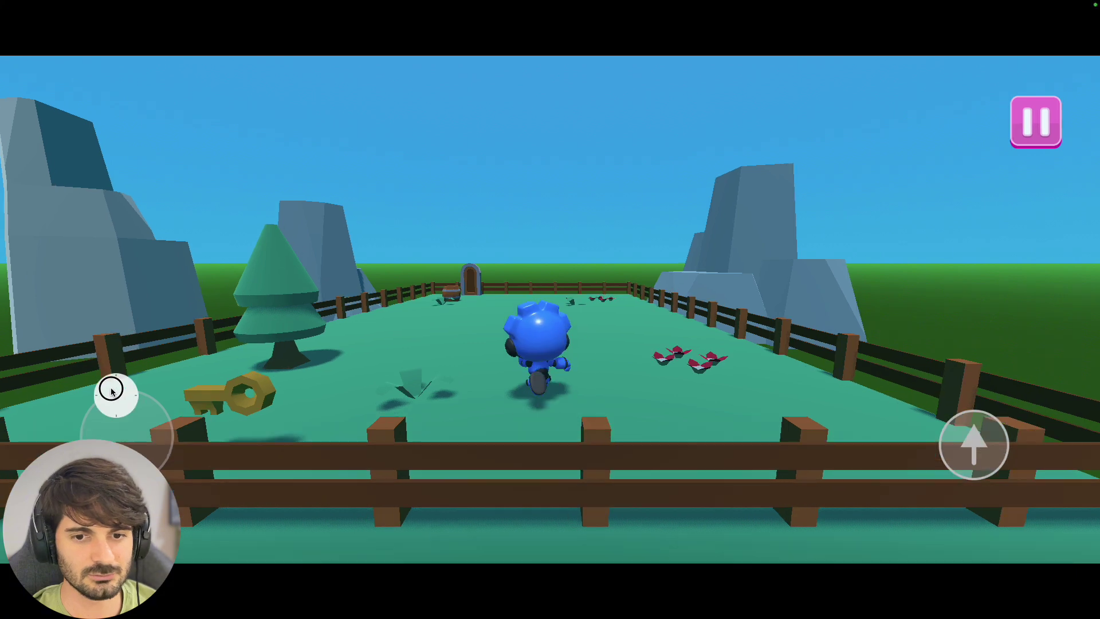
left_click_drag(127, 435, 280, 392)
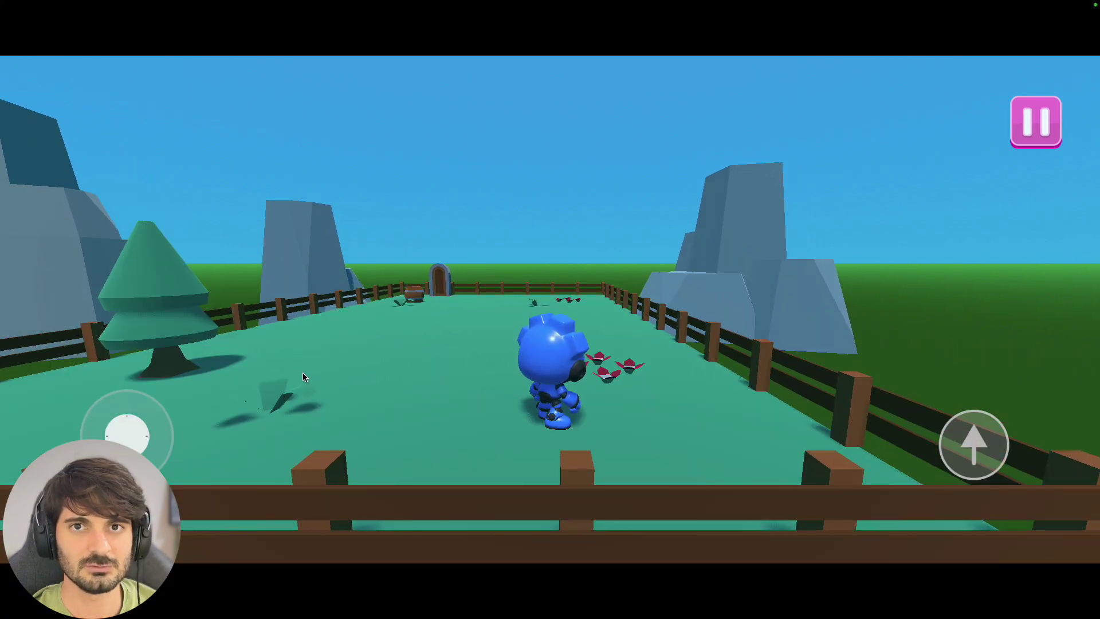
mouse_move(127, 435)
left_mouse_down()
mouse_move(101, 422)
mouse_move(123, 430)
left_mouse_up()
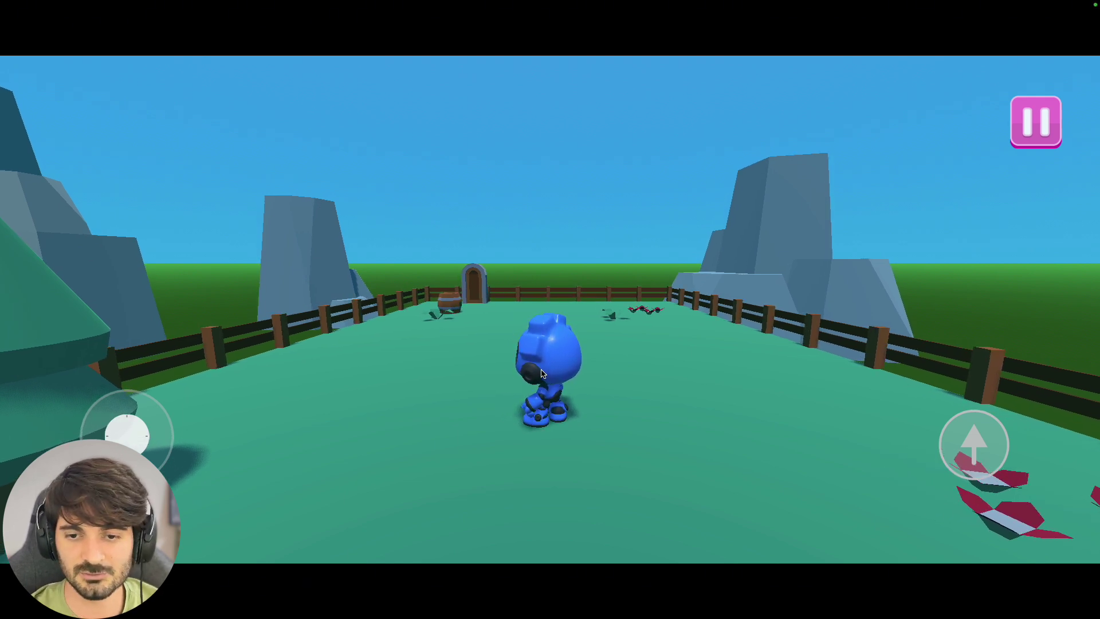
left_click_drag(385, 388, 470, 390)
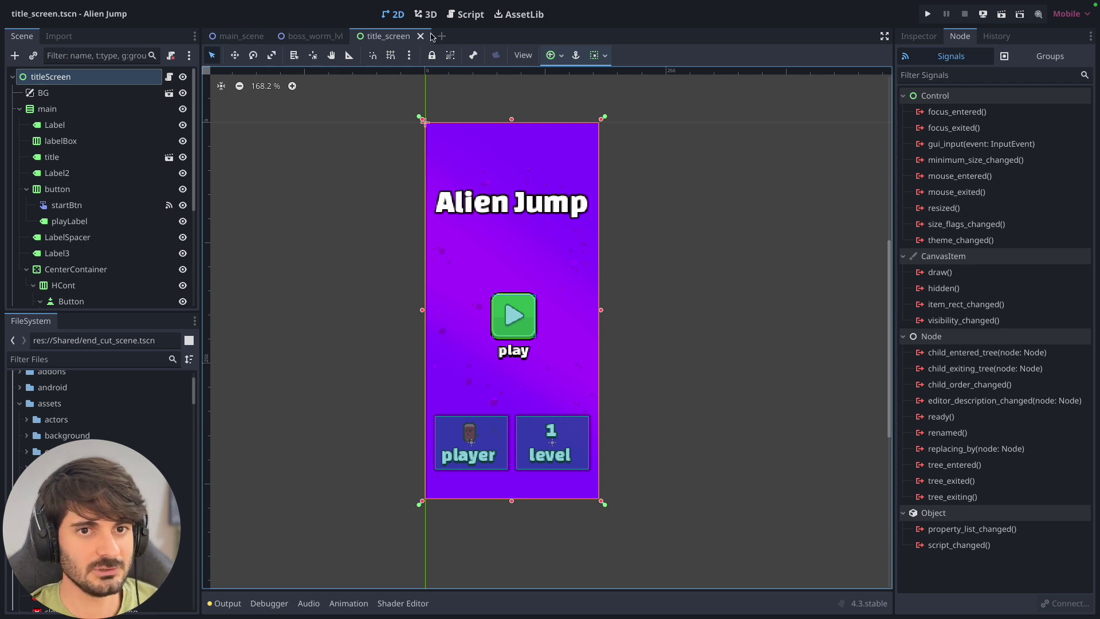
Frame start_cut_scene in the canvas and select its animation player.
scroll(60, 294, "down", 5)
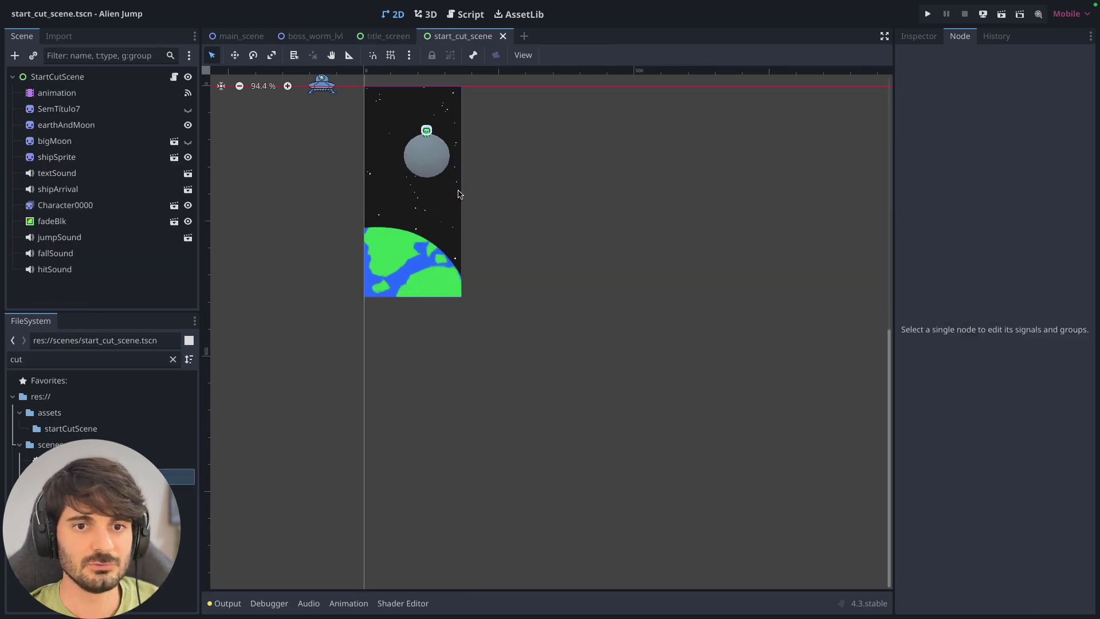
scroll(469, 180, "up", 2)
middle_click_drag(469, 179, 527, 304)
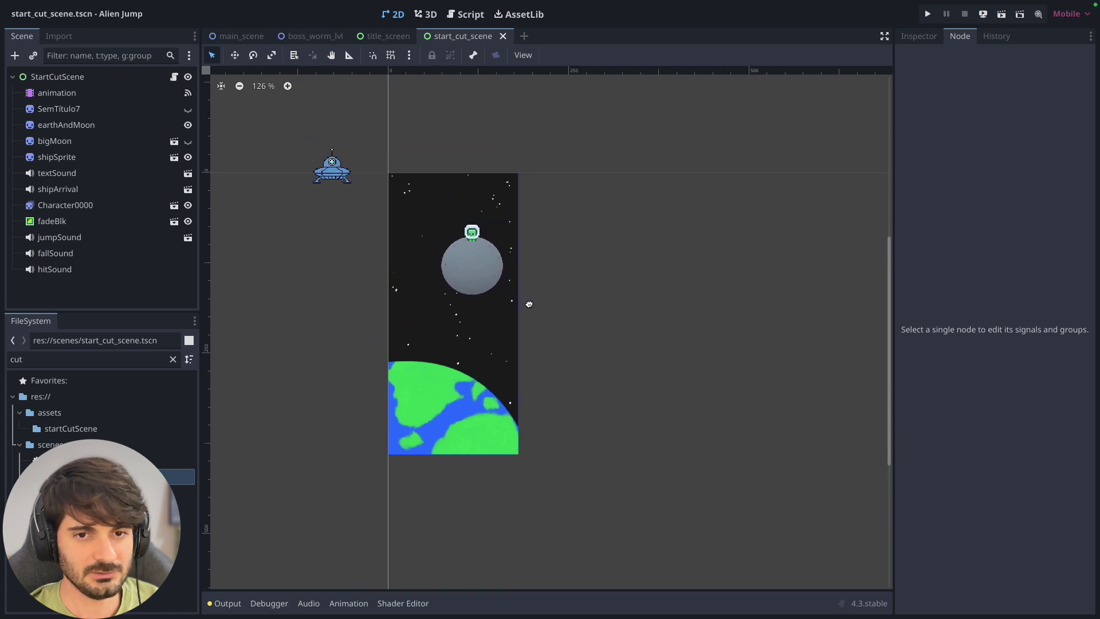
scroll(544, 299, "up", 2)
middle_click_drag(519, 243, 564, 238)
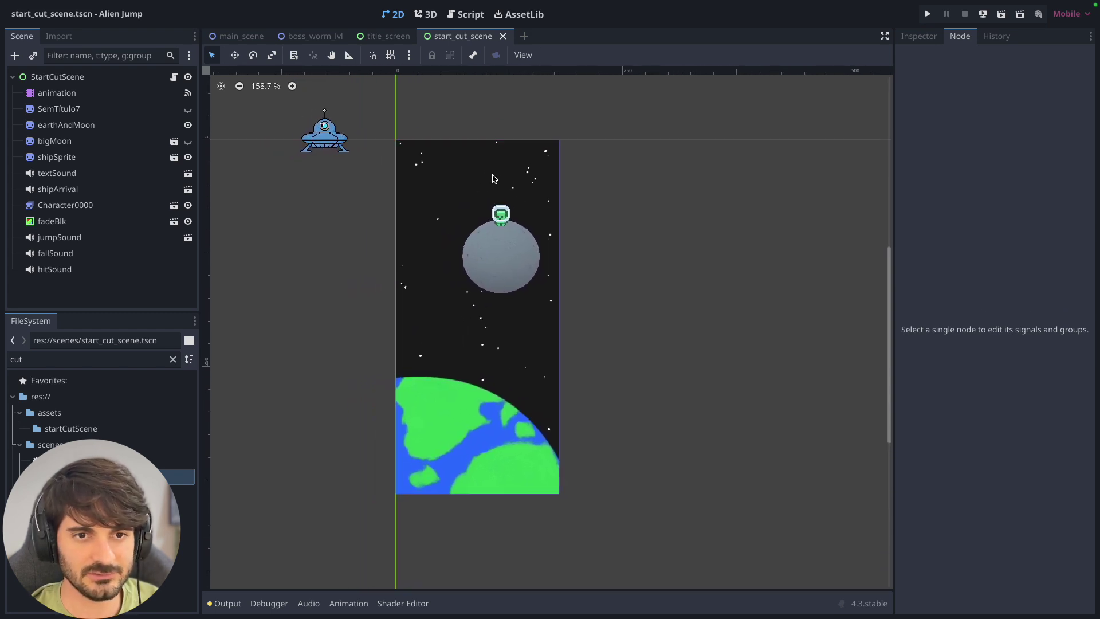
left_click(71, 94)
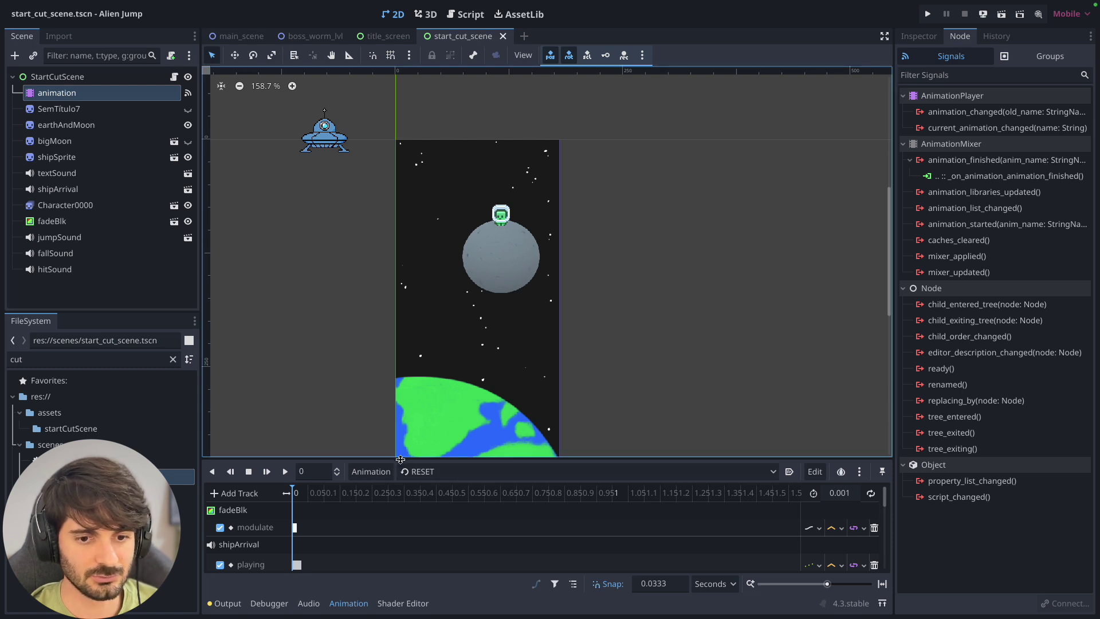
Show the 'start' animation in the enlarged animation panel, then run the cut scene.
left_click_drag(401, 460, 407, 190)
left_click(453, 204)
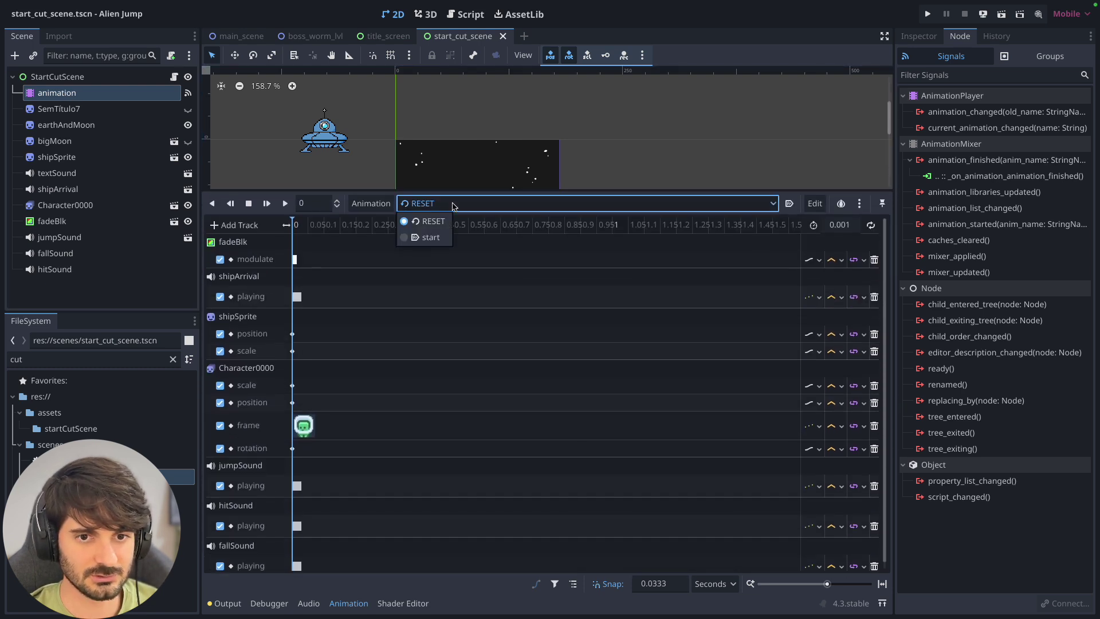
left_click(428, 238)
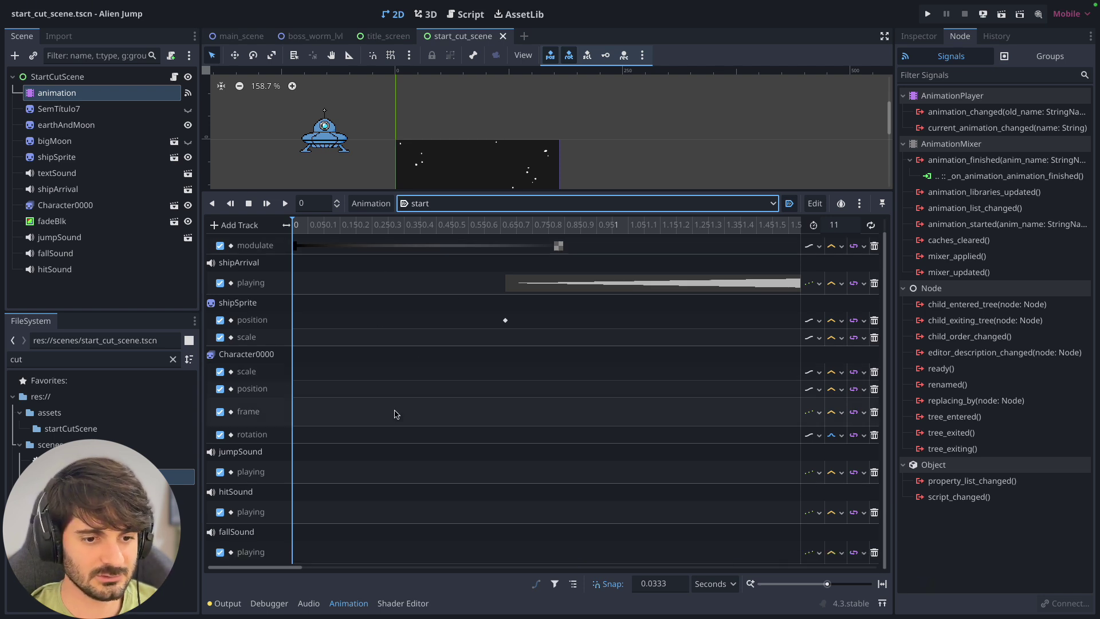
left_click_drag(500, 190, 452, 498)
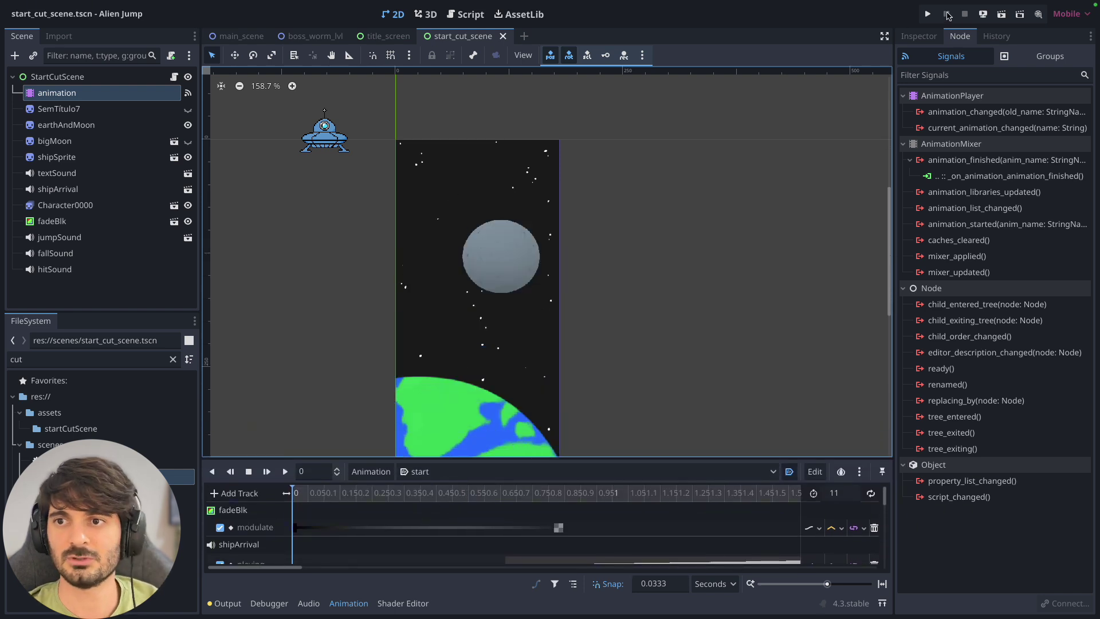
left_click(928, 13)
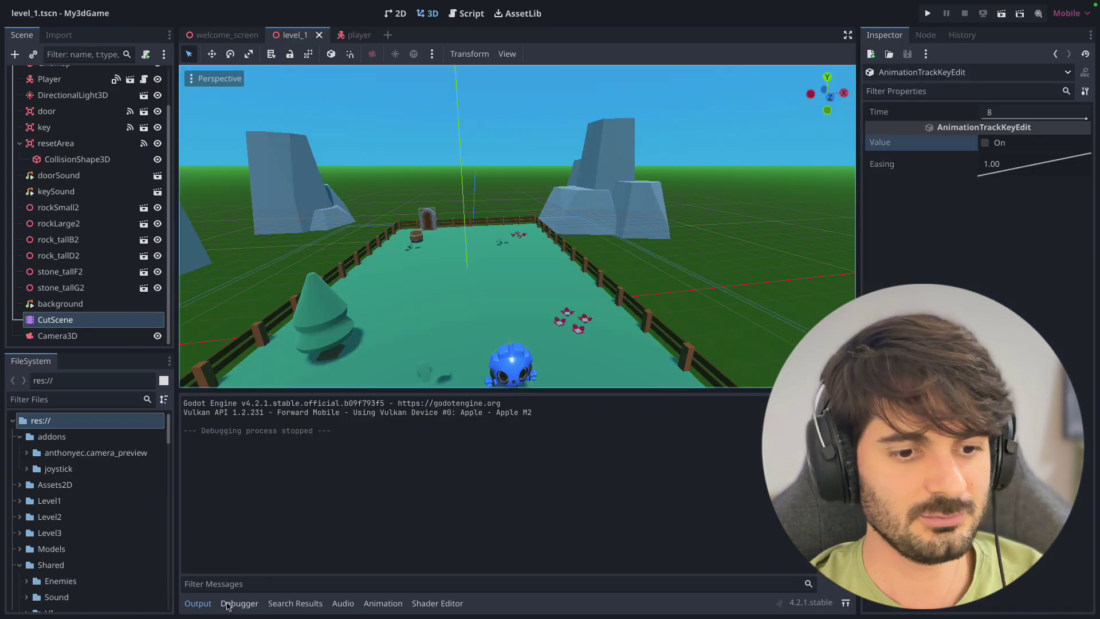
Orbit the level_1 view to a low side-on angle of the arena.
scroll(518, 470, "up", 5)
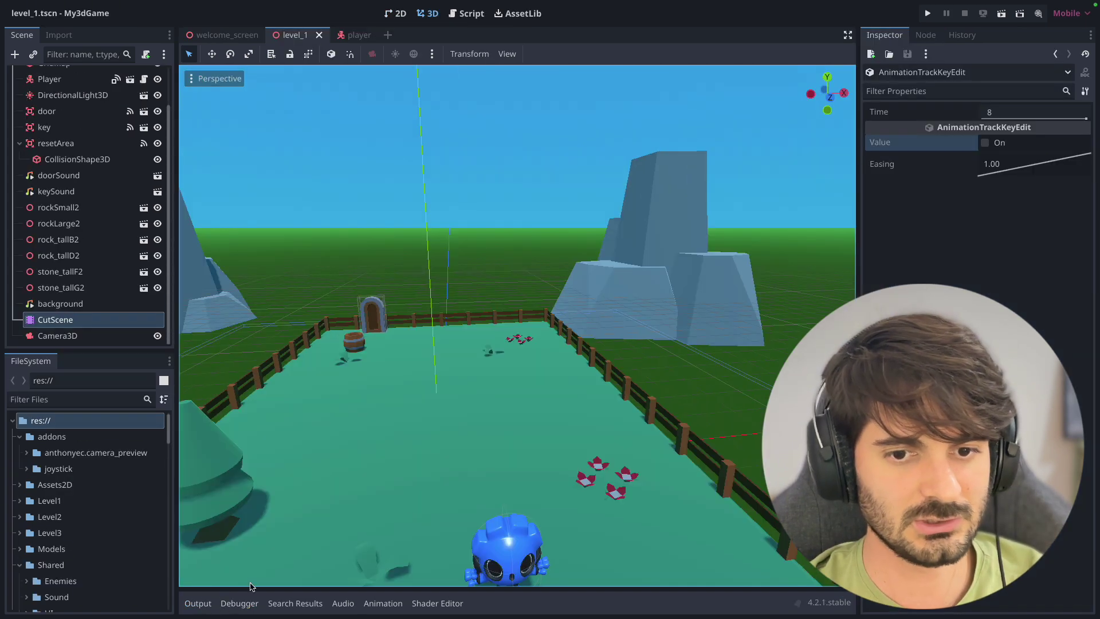
scroll(518, 474, "up", 3)
mouse_move(515, 444)
middle_mouse_down()
mouse_move(547, 373)
mouse_move(528, 392)
middle_mouse_up()
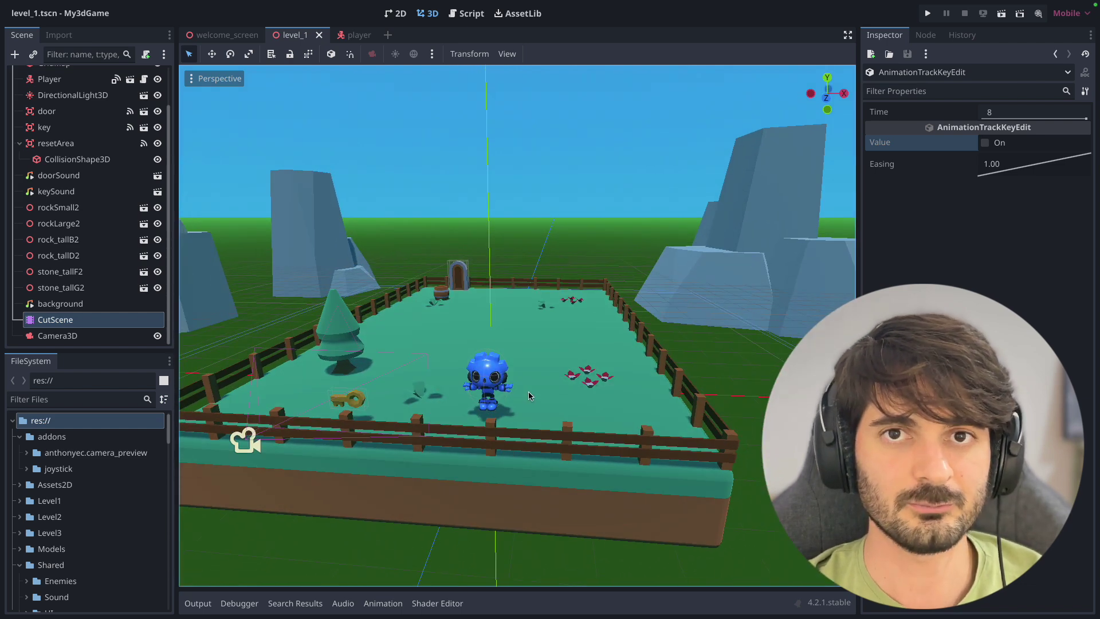